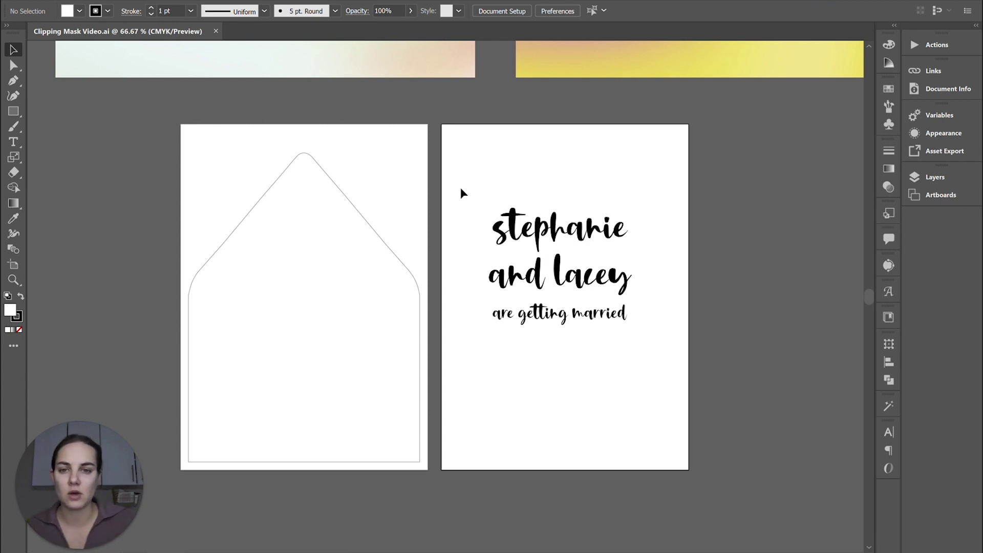
Deselect the envelope liner outline and scroll up to the gradient images above the artboards.
click(374, 227)
click(13, 65)
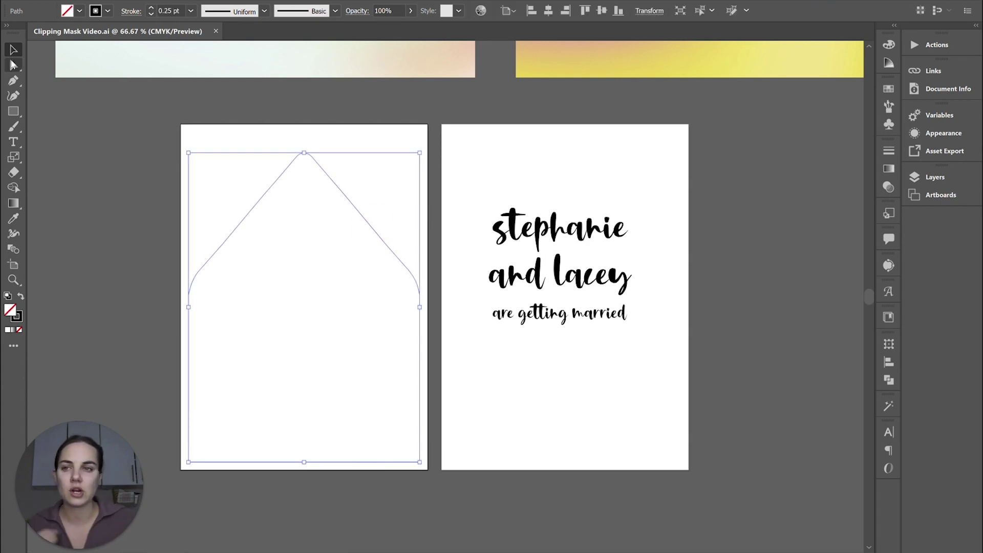
click(14, 49)
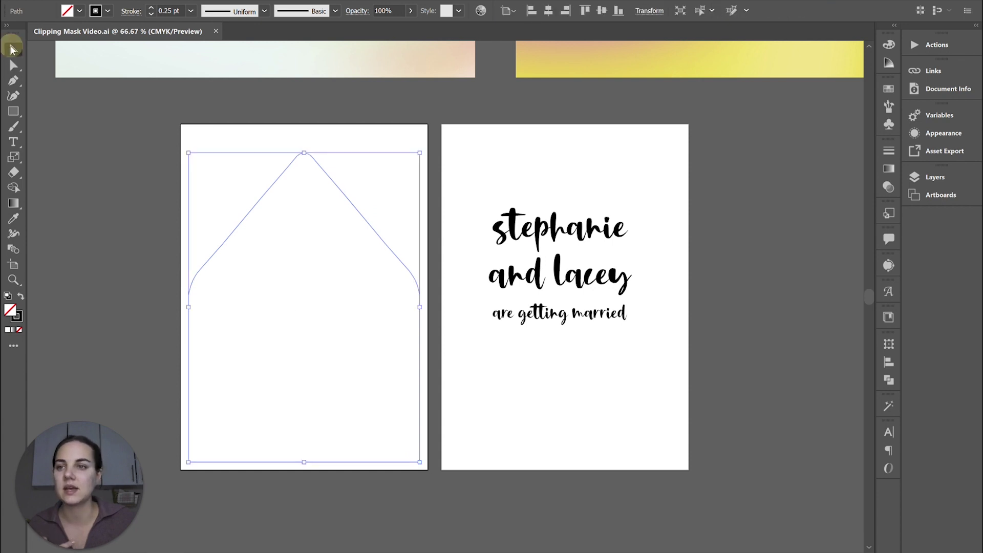
click(394, 191)
scroll(407, 253, up, 1)
scroll(407, 253, down, 2)
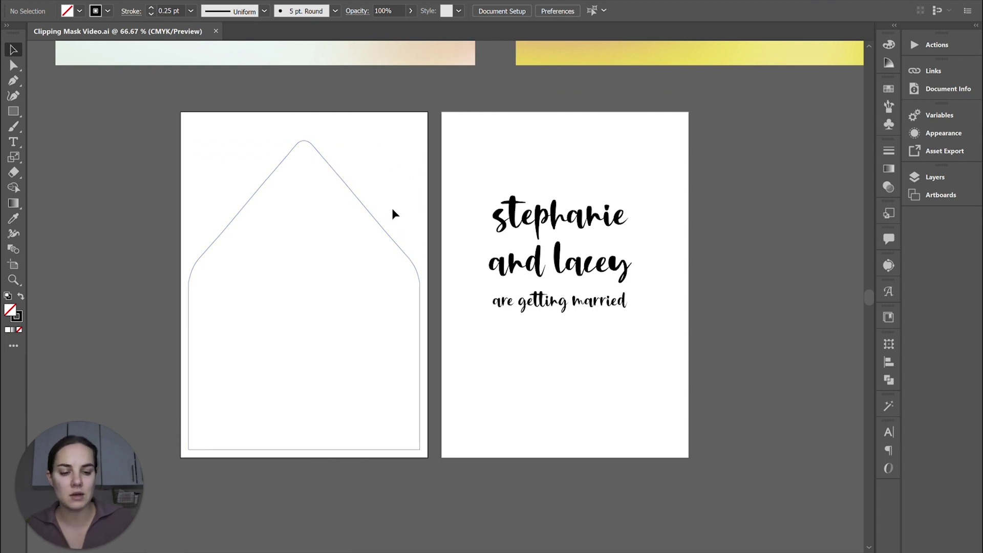
scroll(392, 208, down, 1)
scroll(401, 182, up, 3)
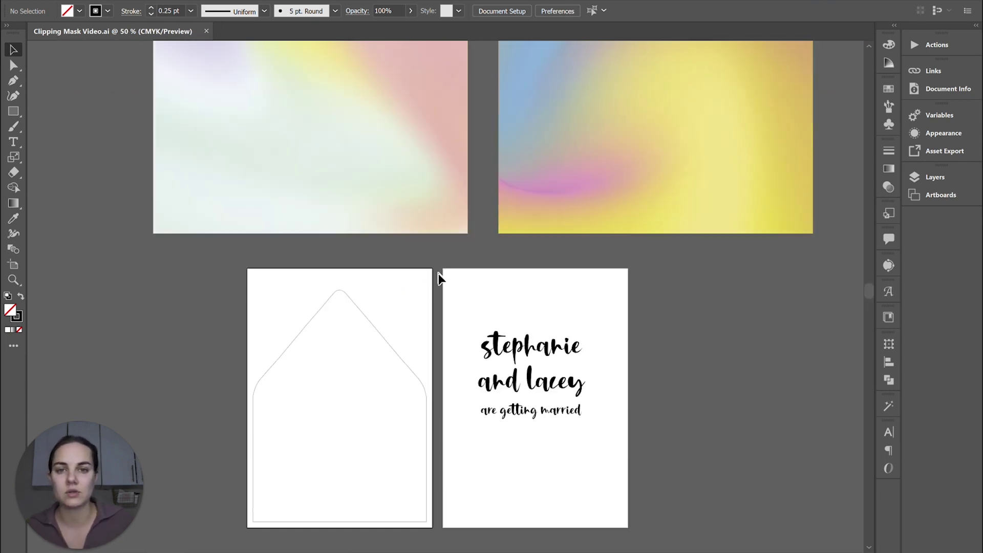
scroll(439, 284, up, 3)
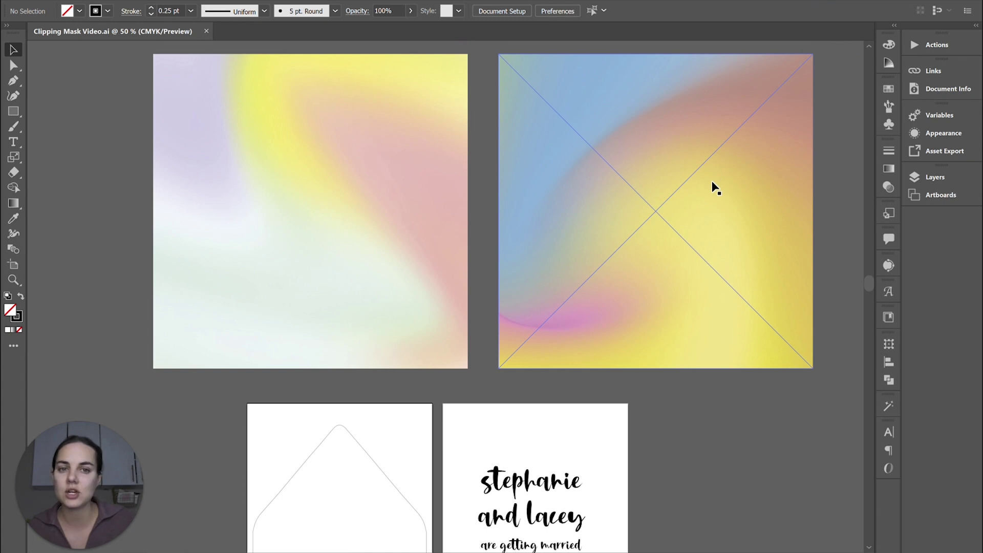
scroll(714, 188, down, 2)
scroll(714, 188, up, 2)
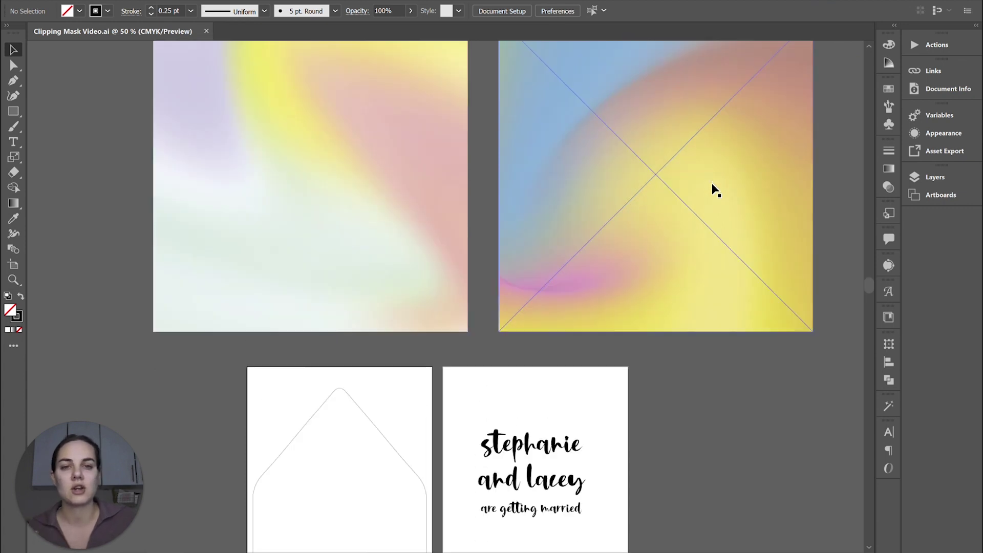
Select the blue-and-yellow gradient image 1.jpg on the right.
click(597, 170)
scroll(682, 201, down, 3)
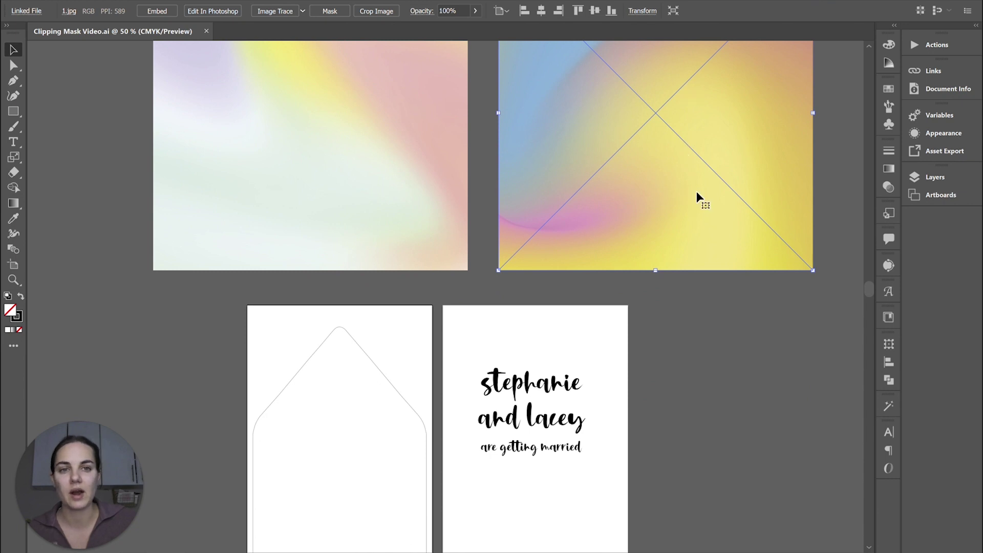
scroll(697, 195, up, 3)
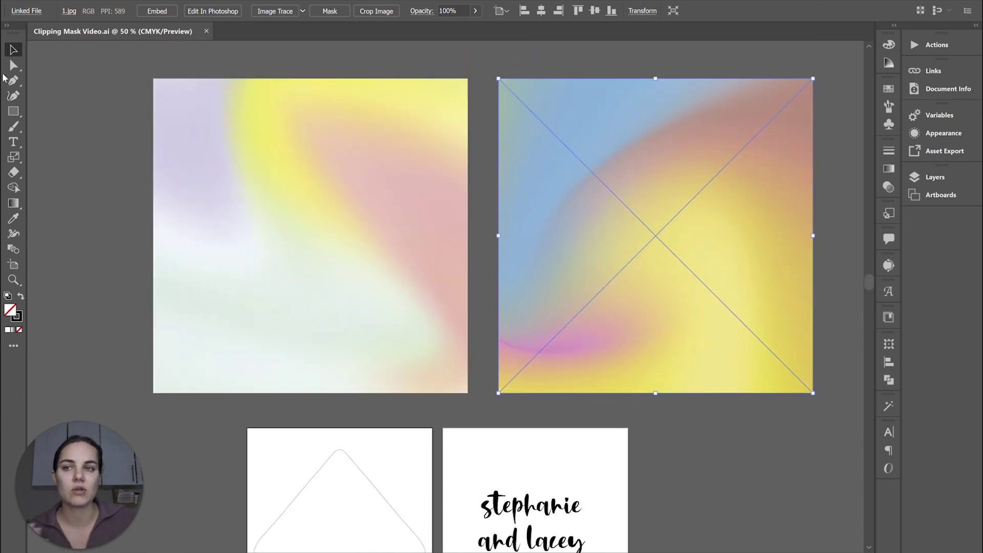
click(13, 65)
click(13, 49)
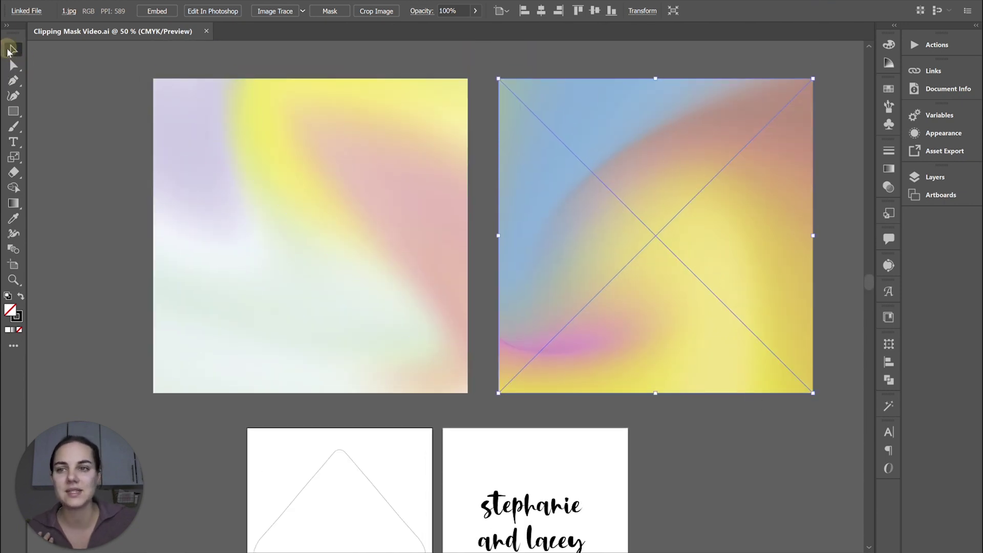
scroll(680, 192, down, 2)
Drag gradient image 1.jpg down onto the envelope artboard so it covers the liner outline.
drag(691, 127, 684, 136)
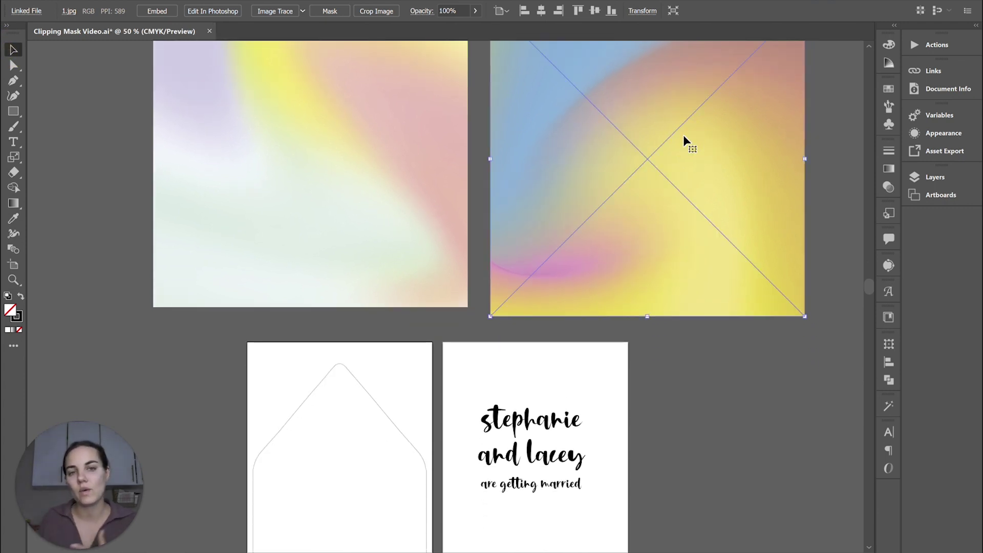
drag(681, 96, 380, 360)
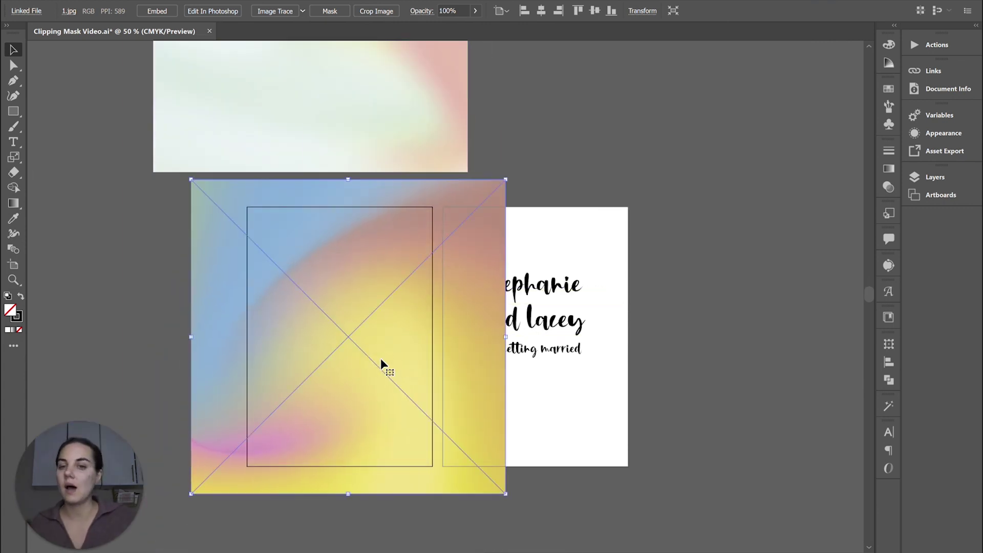
right_click(370, 276)
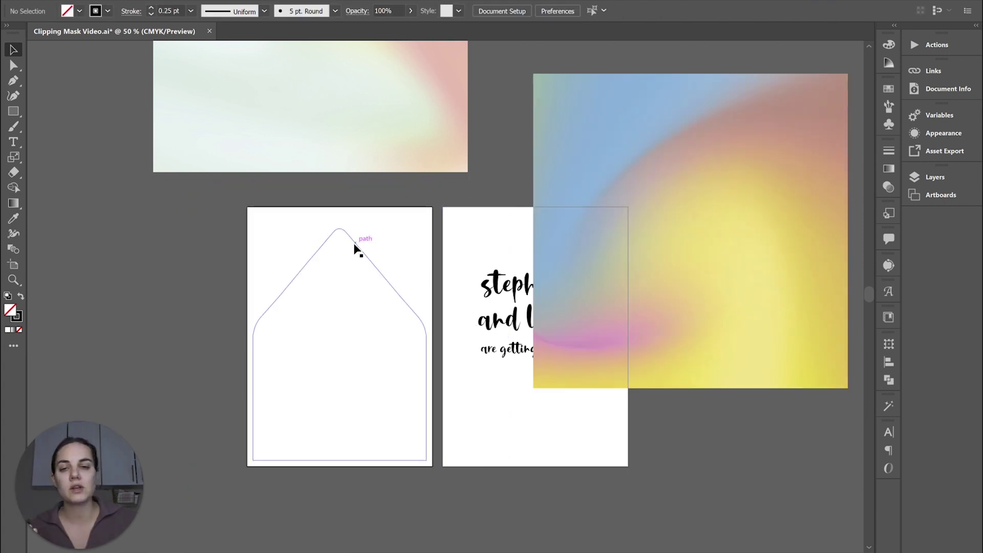
click(357, 250)
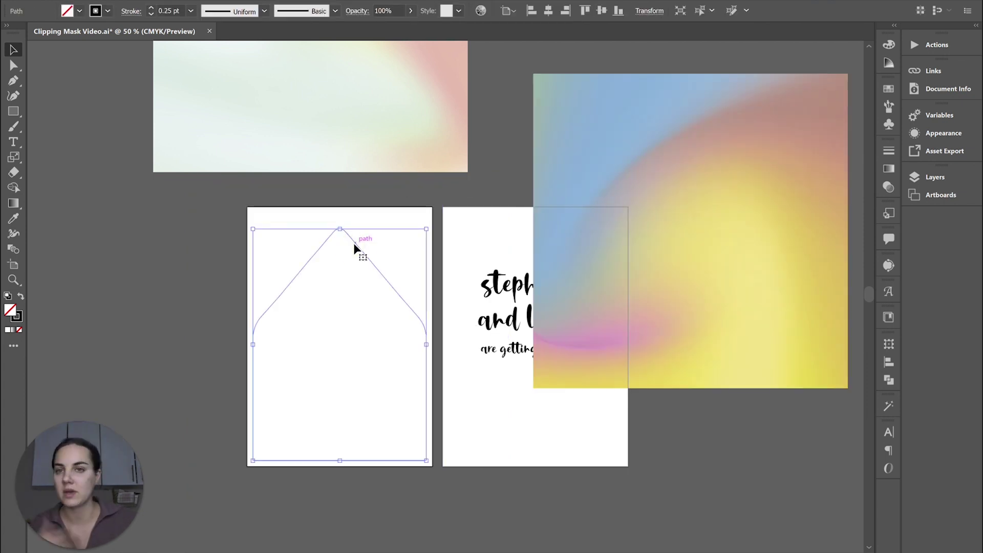
shift+click(695, 138)
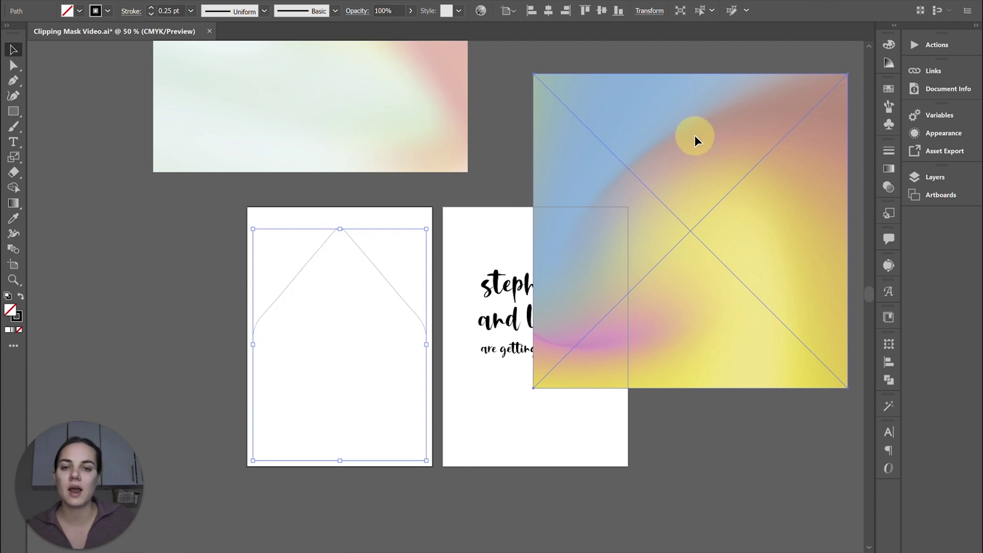
drag(695, 136, 339, 239)
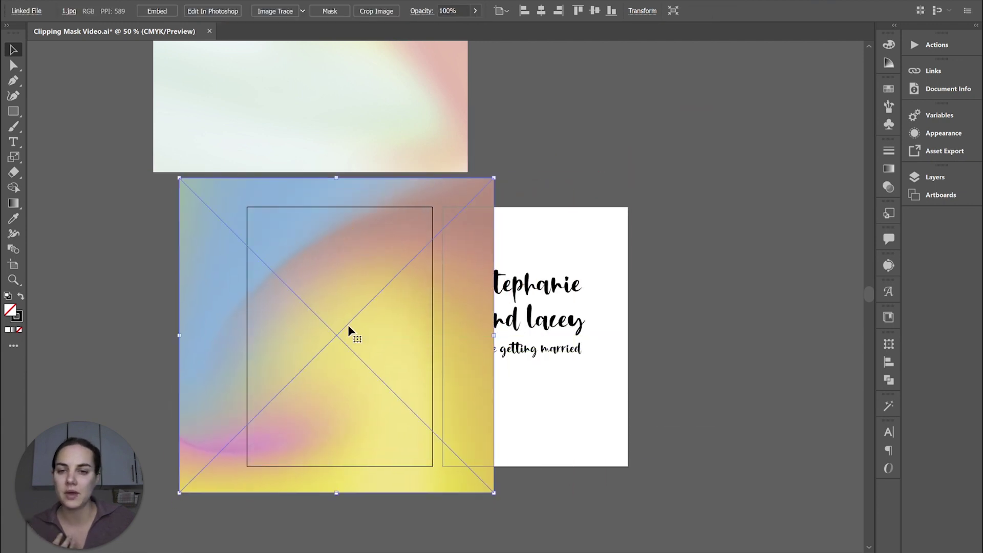
Send gradient image 1.jpg to the back, behind the envelope liner outline.
right_click(389, 251)
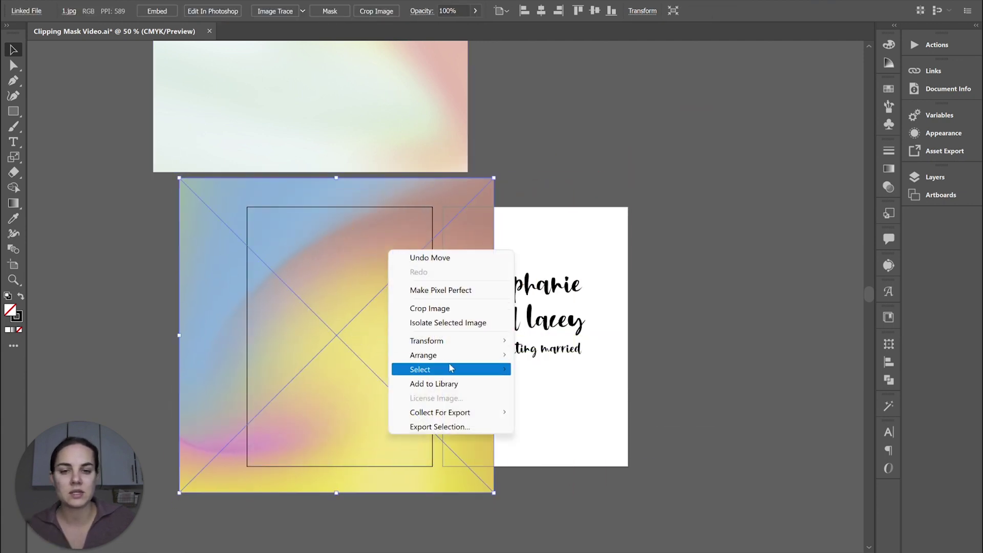
mouse_move(460, 355)
click(546, 398)
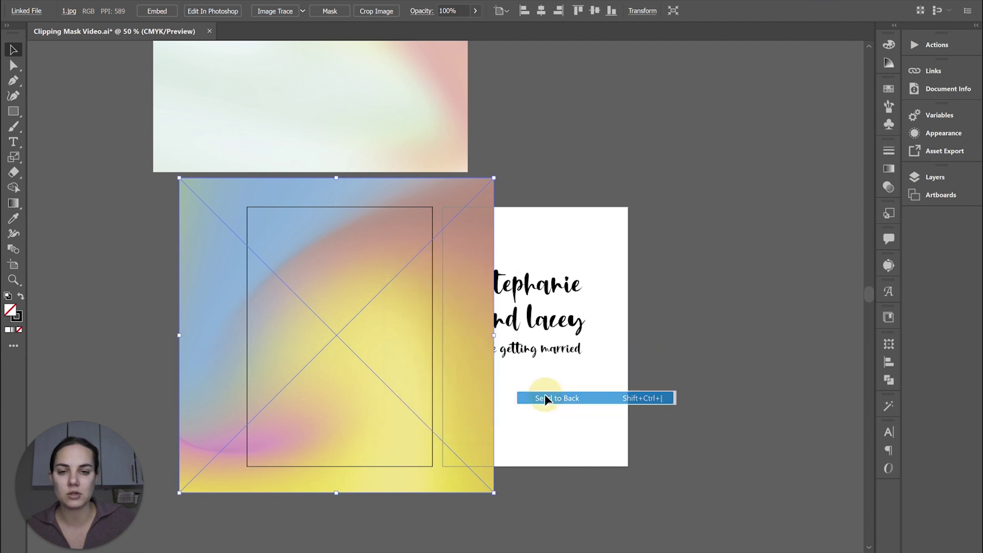
click(549, 160)
Shrink the gradient image from its corner so it just covers the envelope artboard.
scroll(549, 163, up, 1)
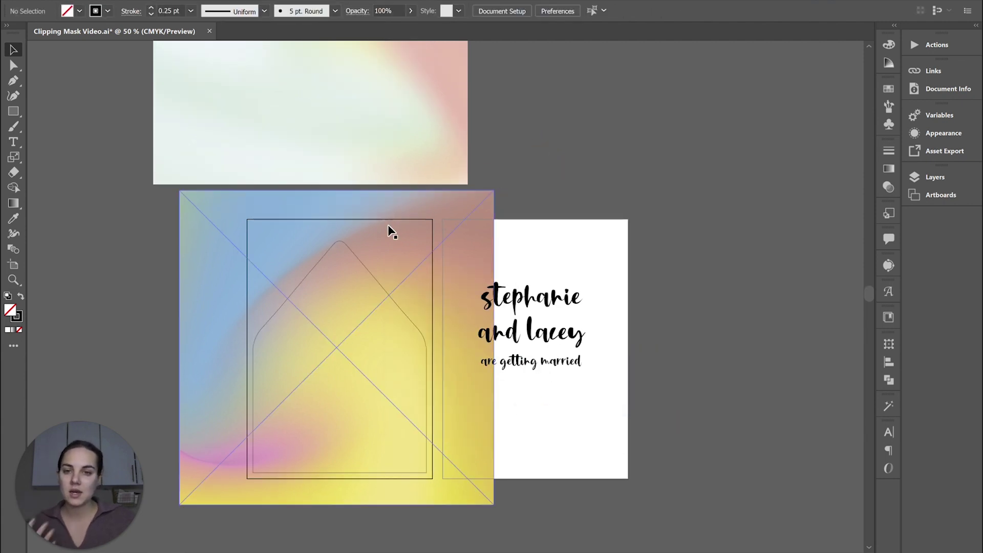
click(204, 205)
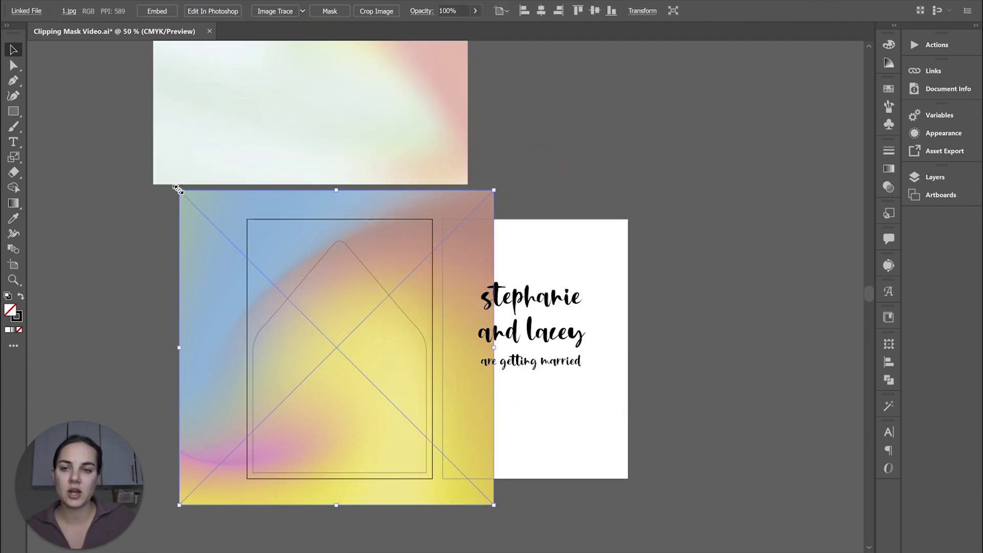
drag(180, 191, 244, 212)
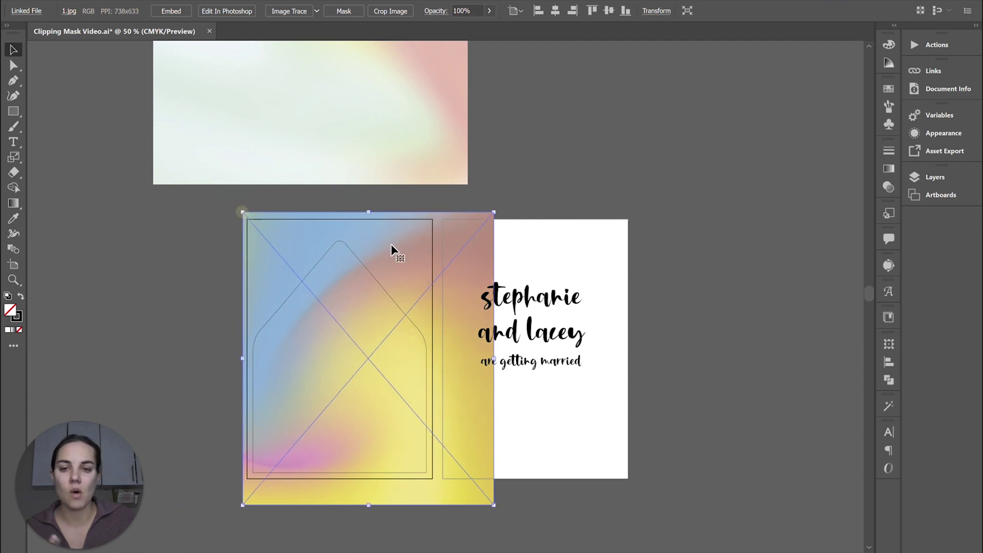
mouse_move(410, 251)
mouse_down()
mouse_move(400, 237)
mouse_move(425, 238)
mouse_up()
click(600, 191)
scroll(567, 206, down, 2)
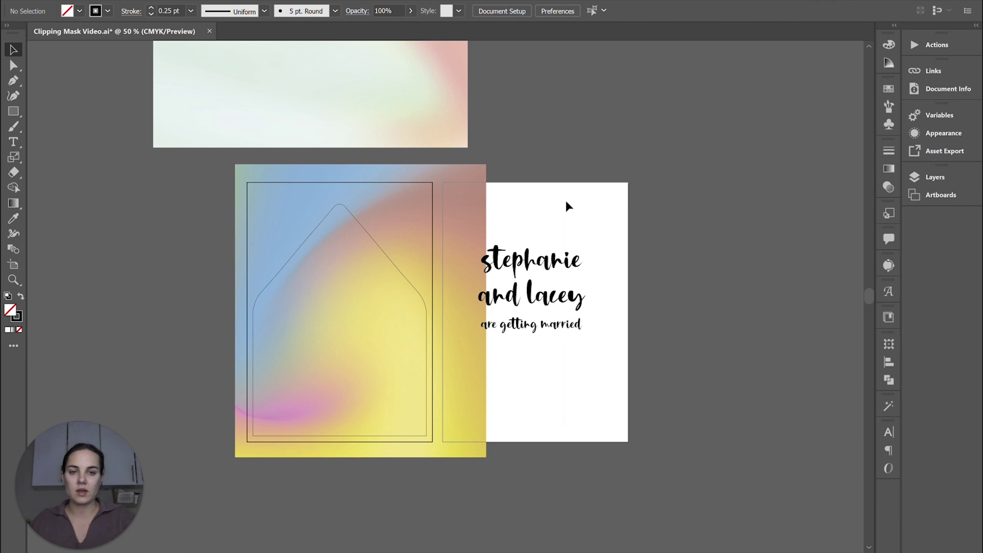
right_click(567, 206)
Select the liner outline with the gradient image and apply Object > Clipping Mask > Make.
key(Escape)
click(268, 286)
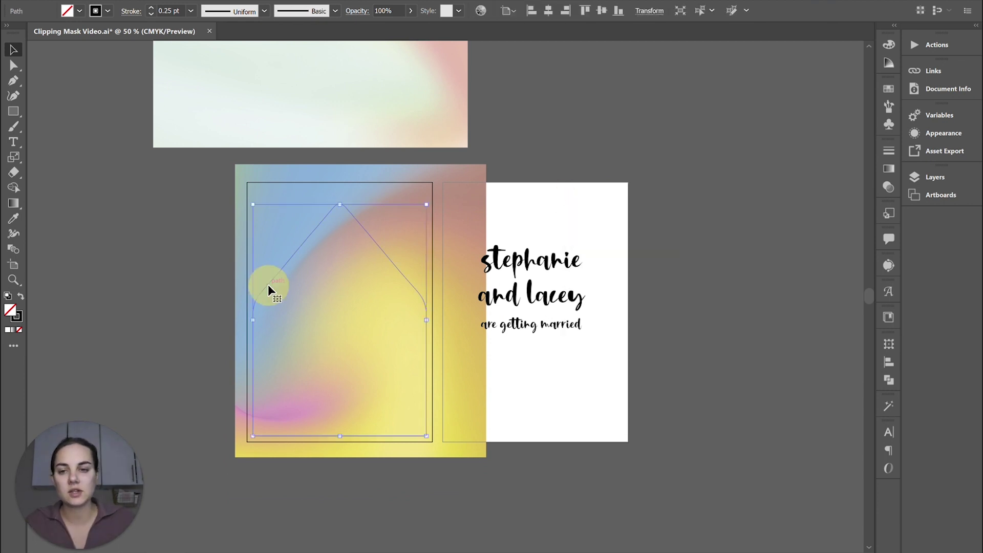
shift+click(285, 203)
shift+click(290, 174)
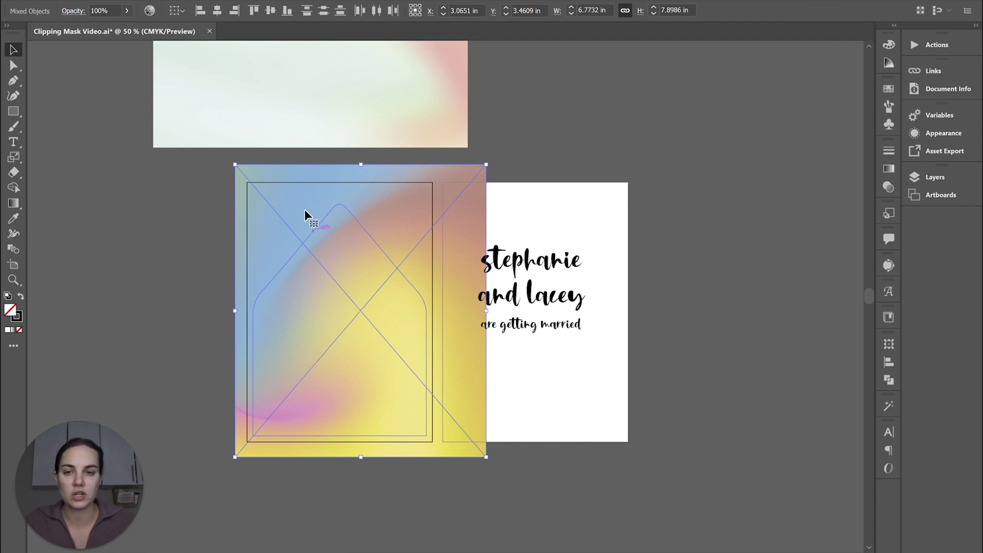
right_click(313, 243)
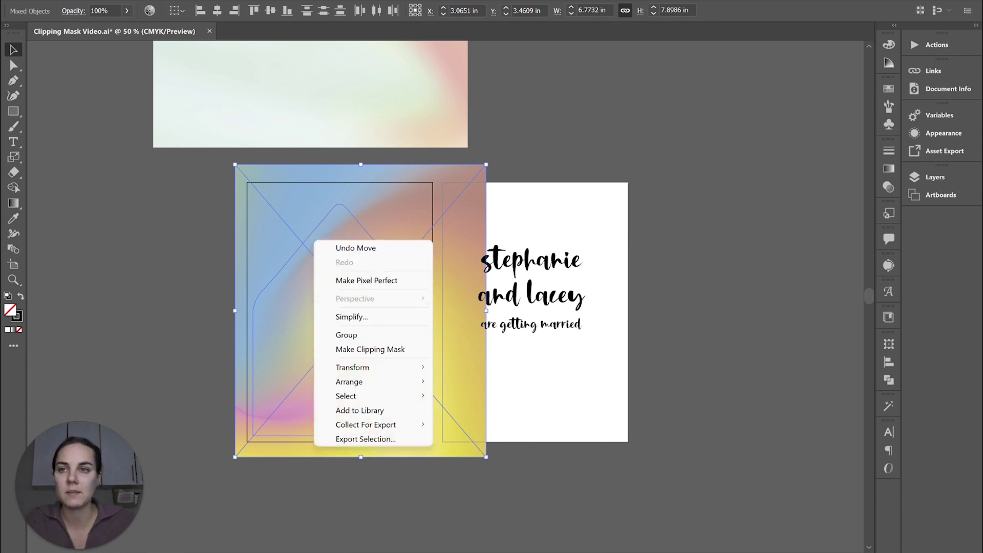
click(110, 0)
mouse_move(206, 442)
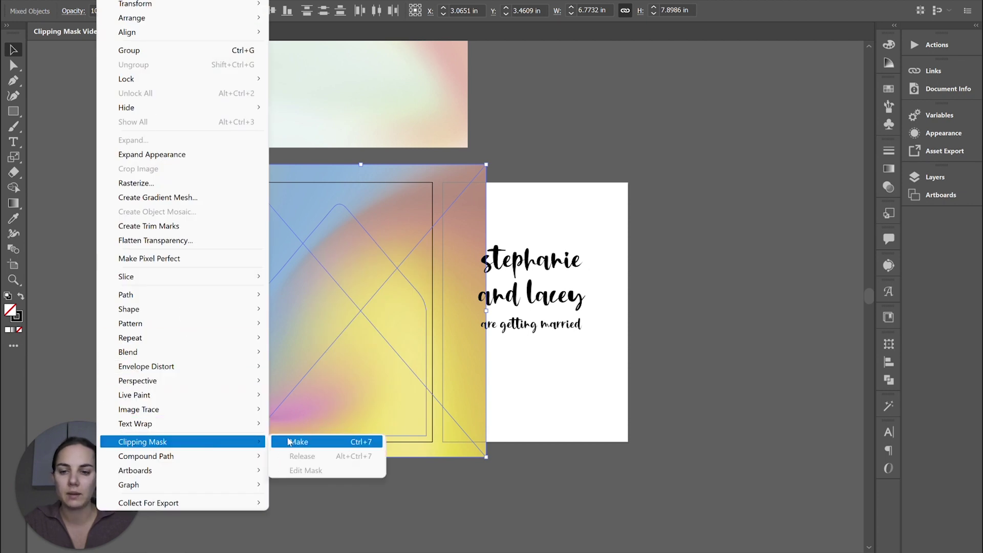
click(307, 441)
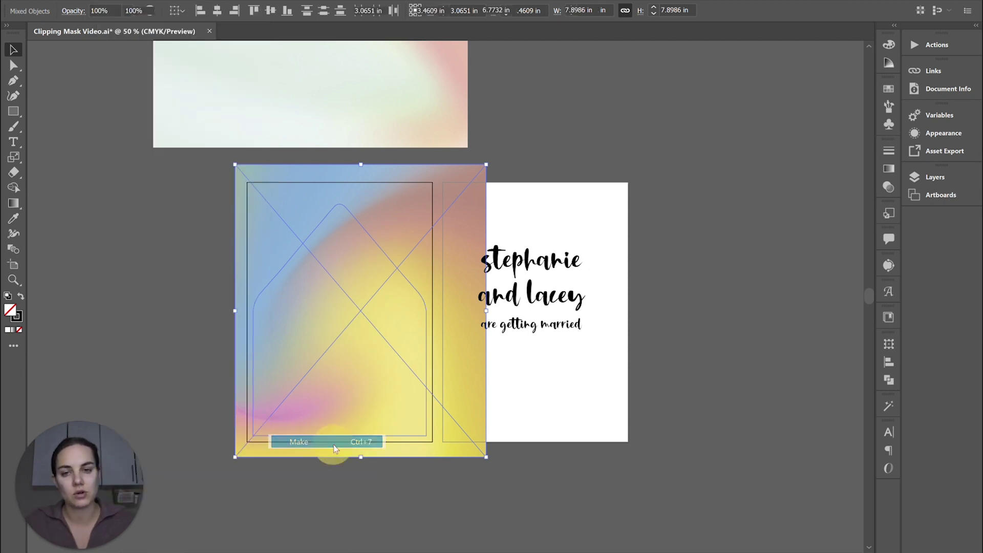
click(447, 485)
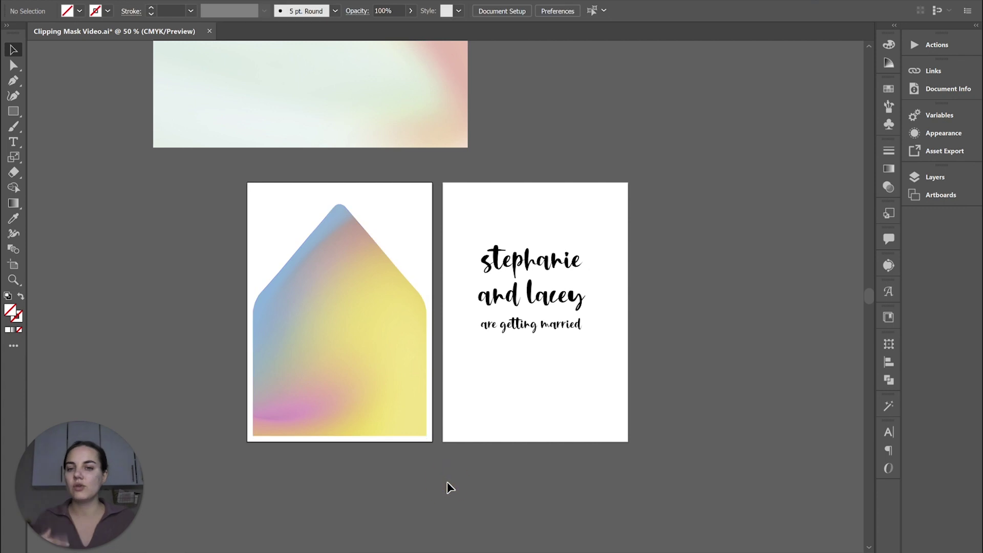
Release the clipping mask and bring the gradient image one step forward.
key(ctrl+alt+7)
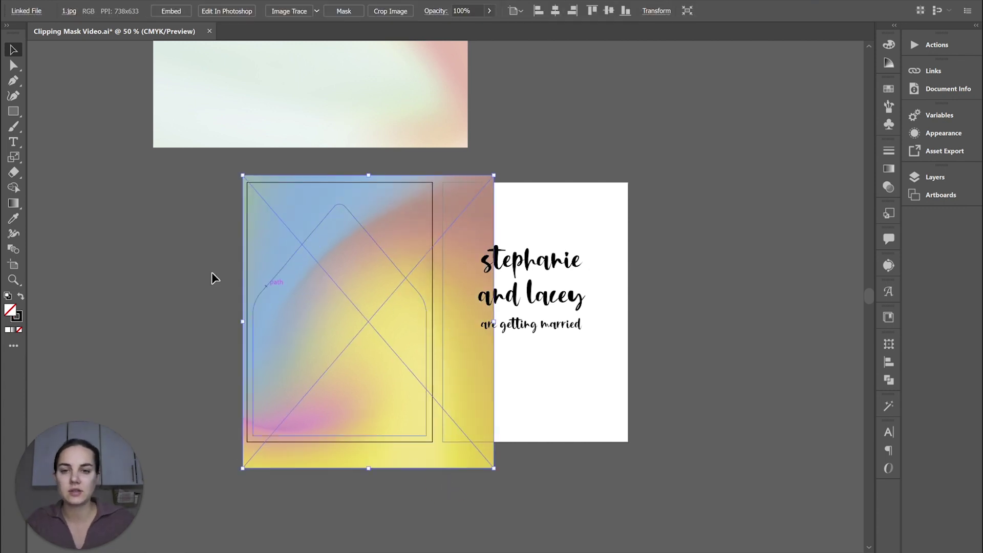
click(182, 261)
right_click(305, 211)
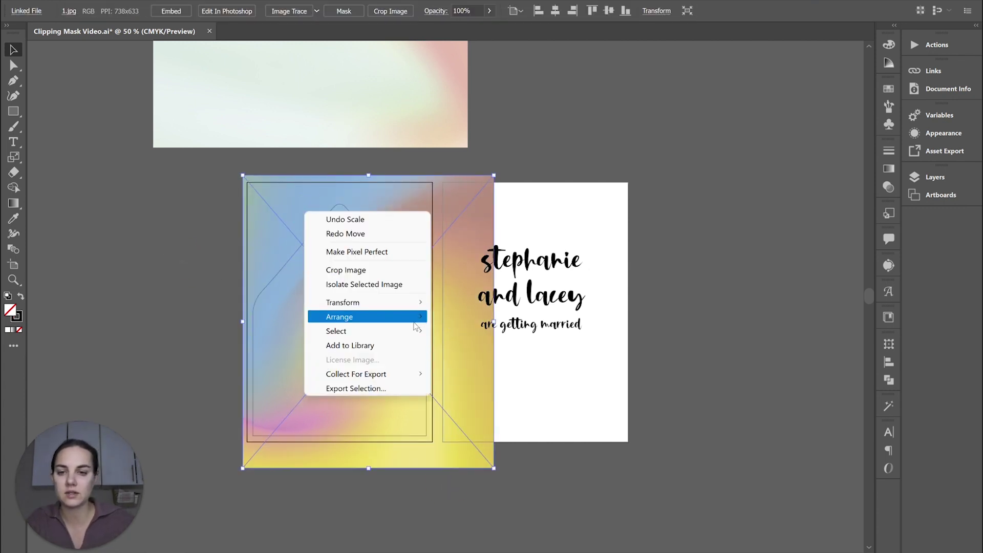
mouse_move(379, 317)
click(475, 331)
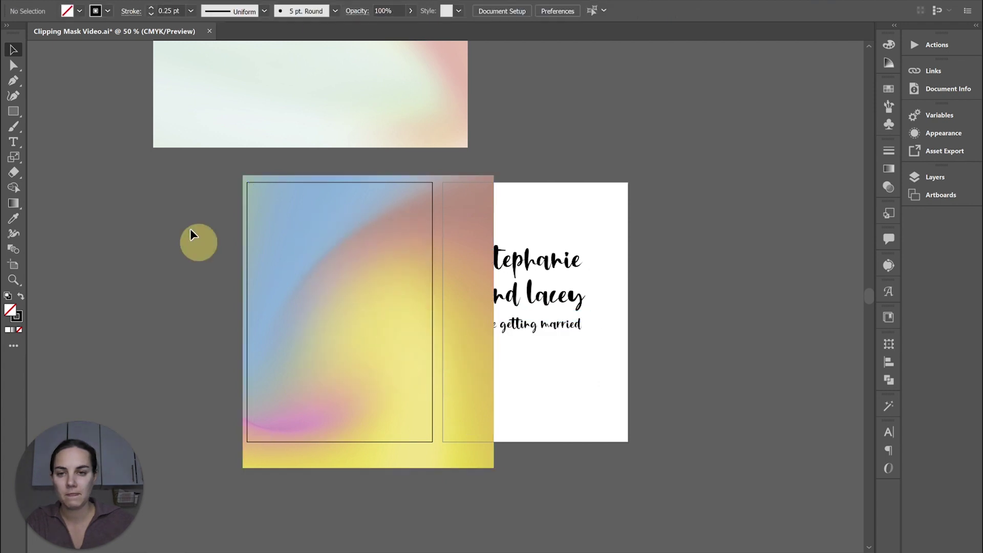
Select the gradient image with the arch path and clip it with Ctrl+7, after dismissing a warning.
click(317, 314)
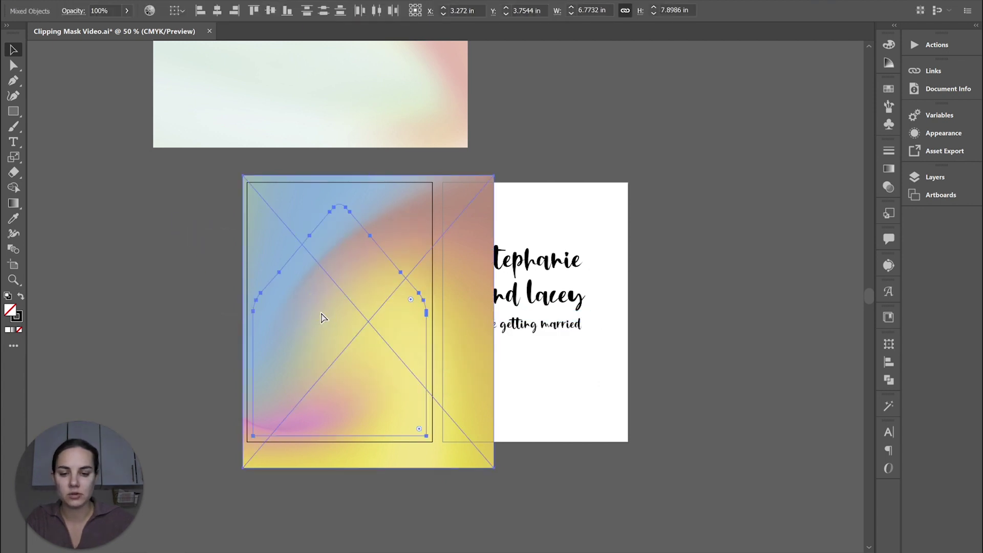
key(ctrl+7)
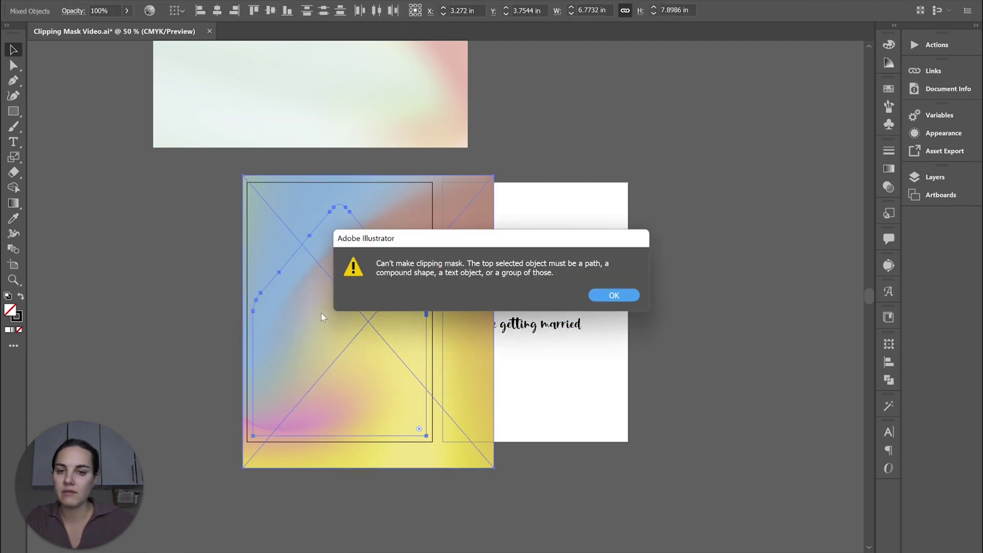
click(611, 295)
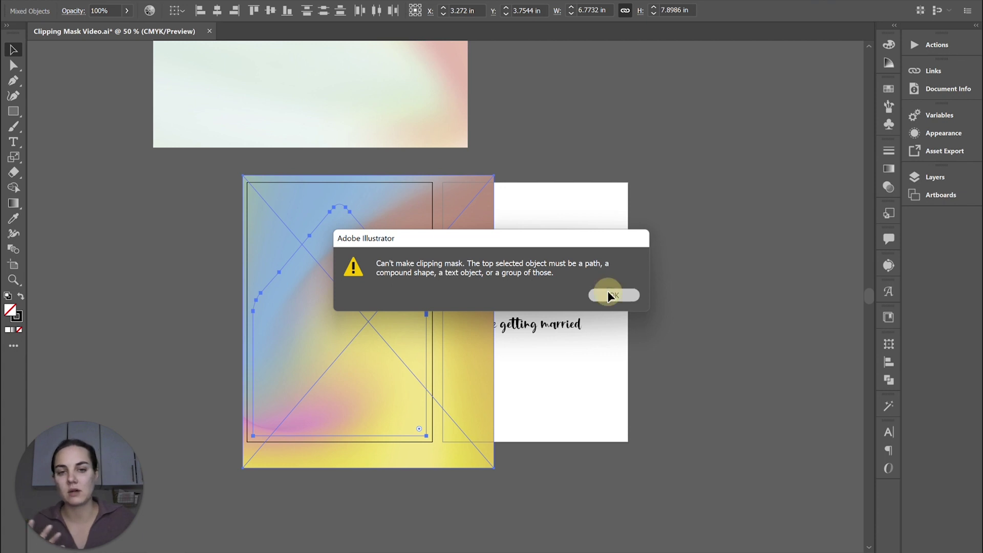
click(346, 496)
click(348, 313)
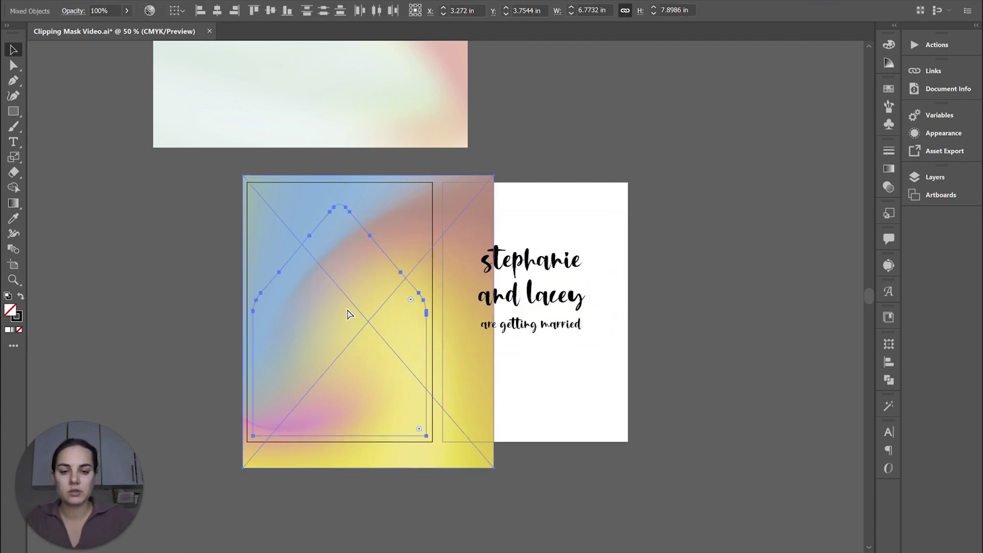
key(ctrl+7)
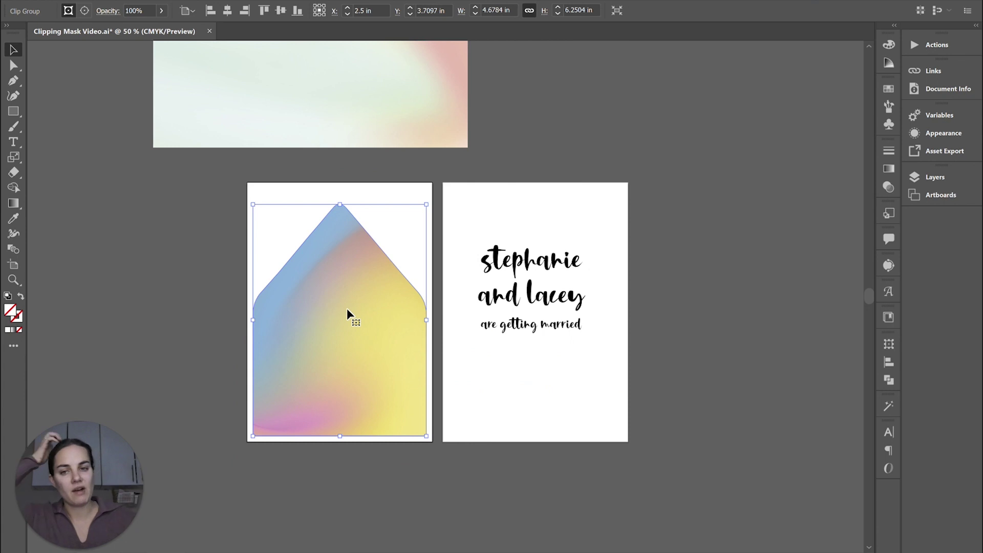
Zoom in on the artboards and select the envelope liner clip group, keeping it centred.
click(401, 199)
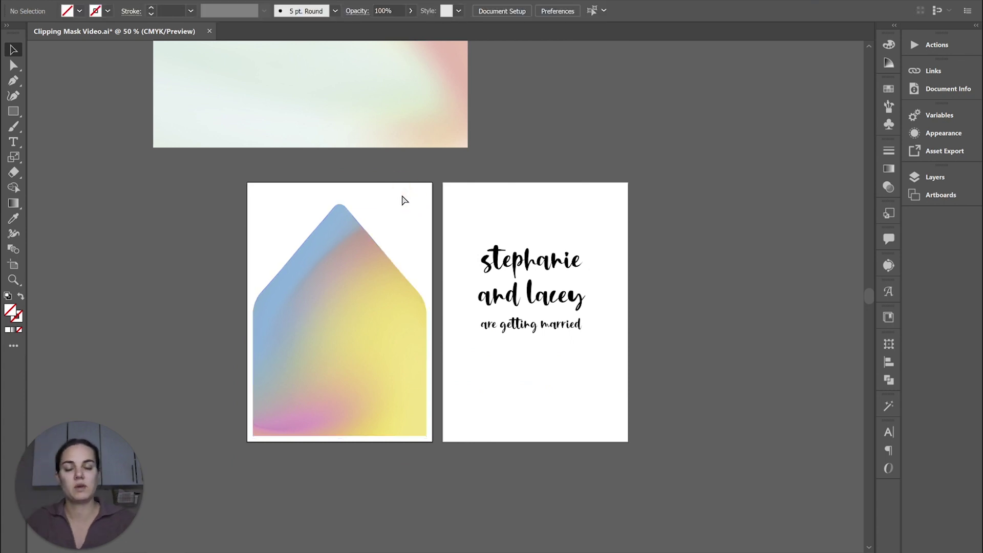
key(ctrl+plus)
key(ctrl+plus)
scroll(402, 200, left, 5)
scroll(402, 200, down, 2)
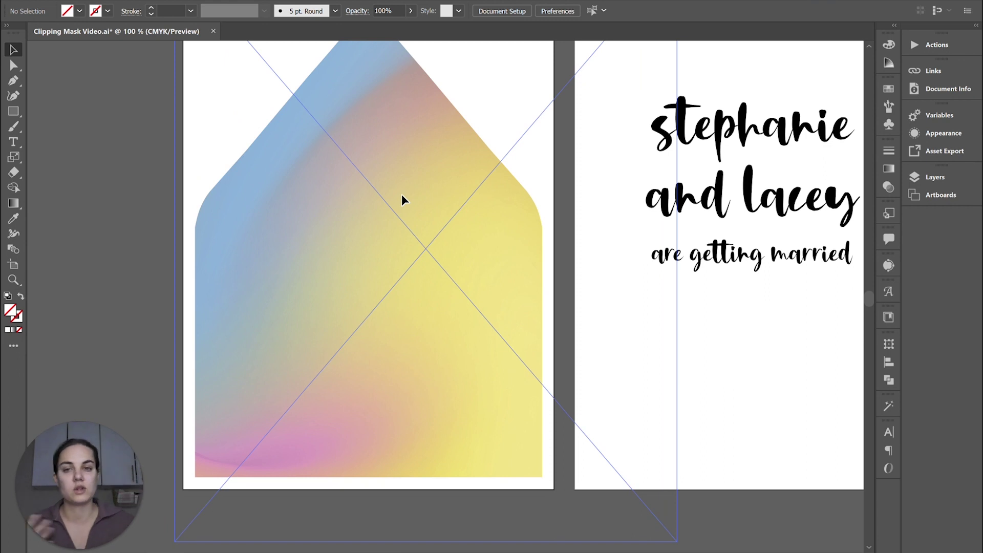
scroll(441, 267, up, 2)
key(ctrl+semicolon)
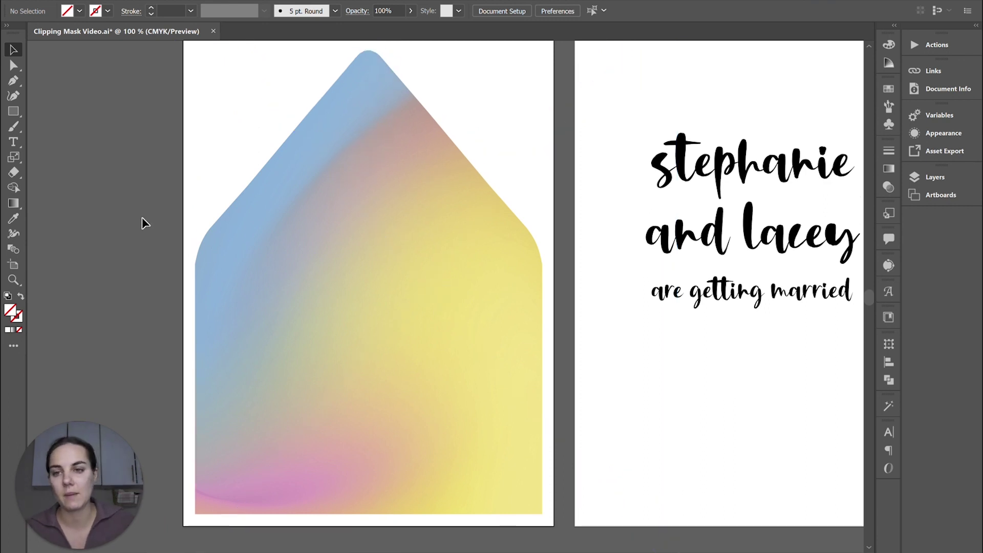
key(ctrl+semicolon)
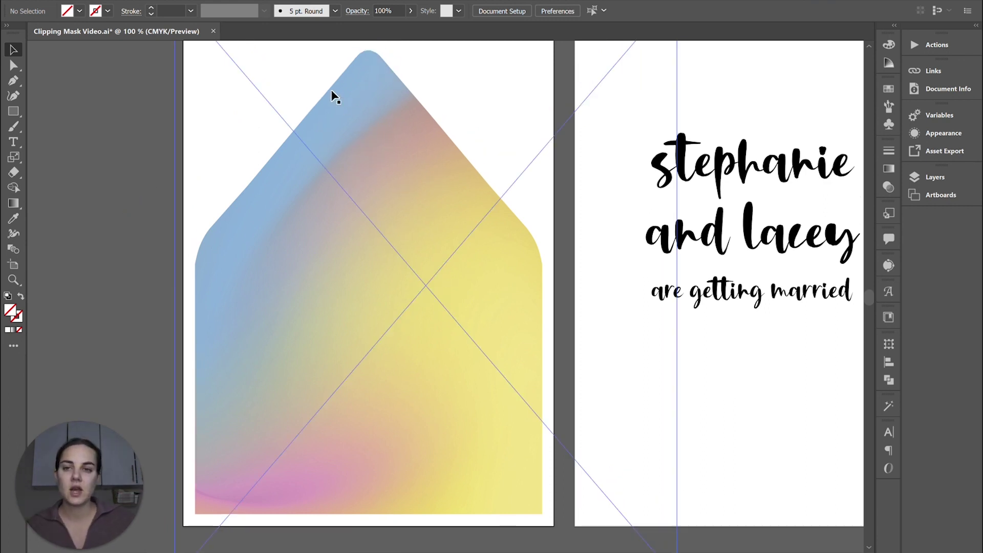
key(ctrl+semicolon)
key(ctrl+semicolon)
key(ctrl+semicolon)
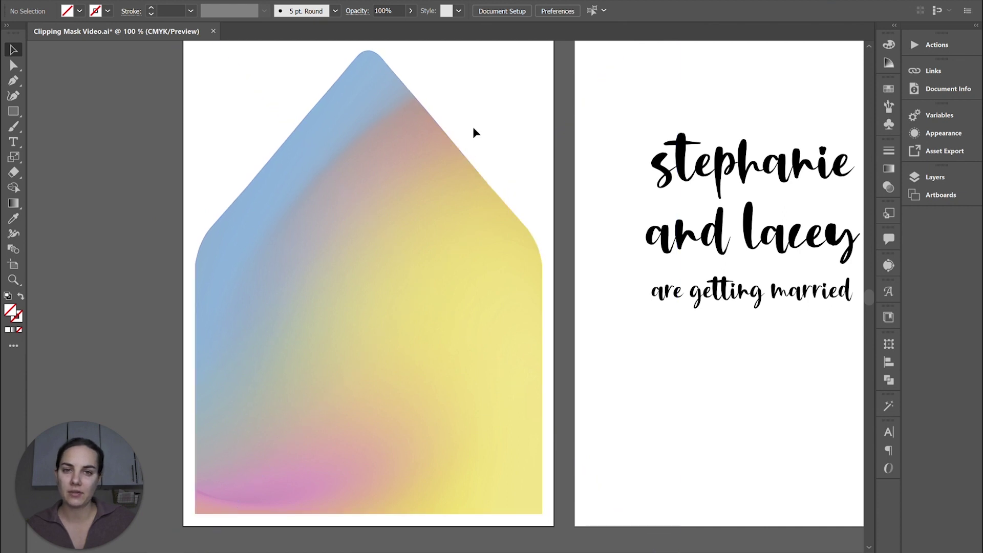
key(ctrl+semicolon)
key(ctrl+semicolon)
click(397, 153)
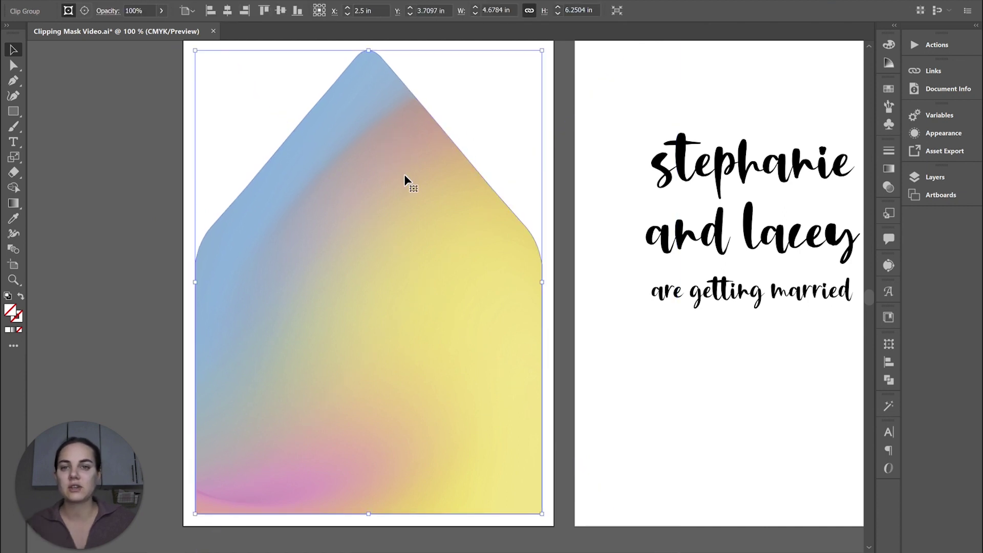
drag(367, 248, 185, 230)
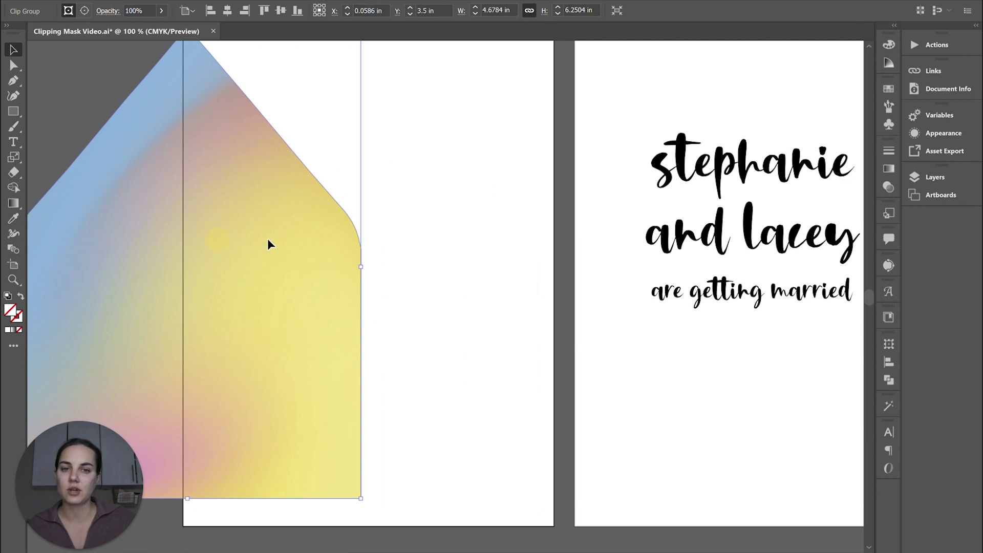
drag(268, 238, 362, 240)
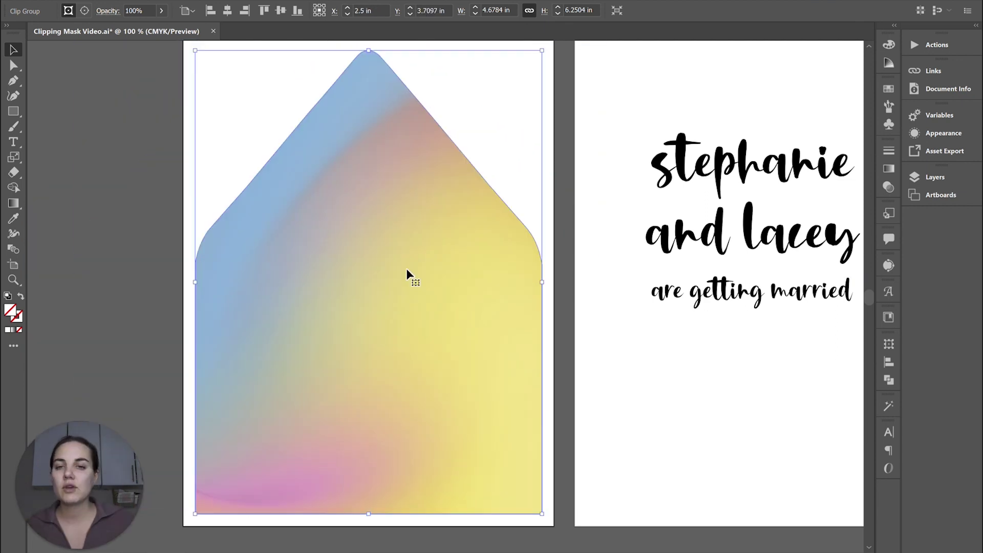
Use Edit Contents to shrink and reposition image 1.jpg inside the liner mask.
click(82, 11)
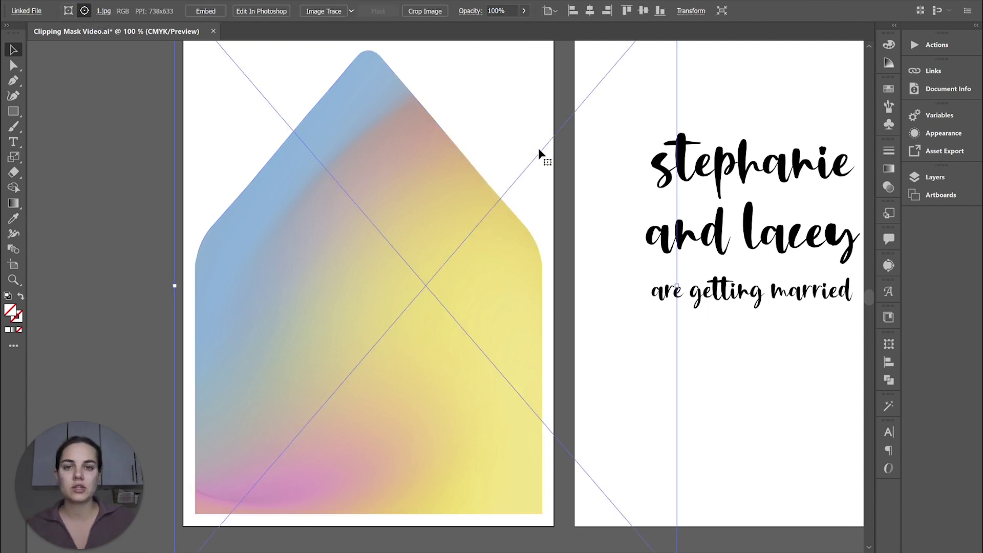
scroll(655, 266, up, 3)
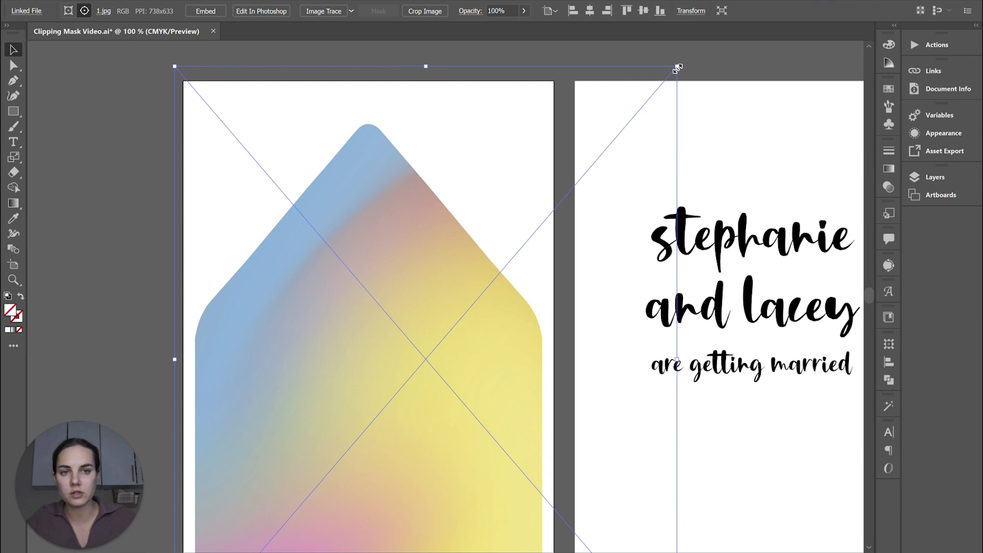
drag(677, 68, 613, 100)
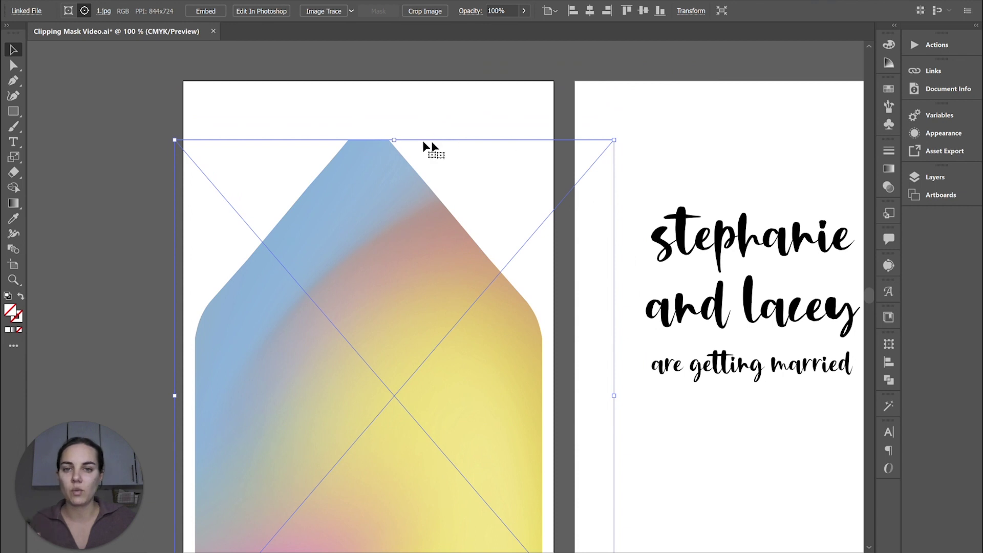
drag(396, 139, 393, 105)
scroll(393, 106, down, 3)
drag(614, 292, 564, 283)
drag(372, 233, 331, 245)
key(ctrl+z)
scroll(486, 272, up, 3)
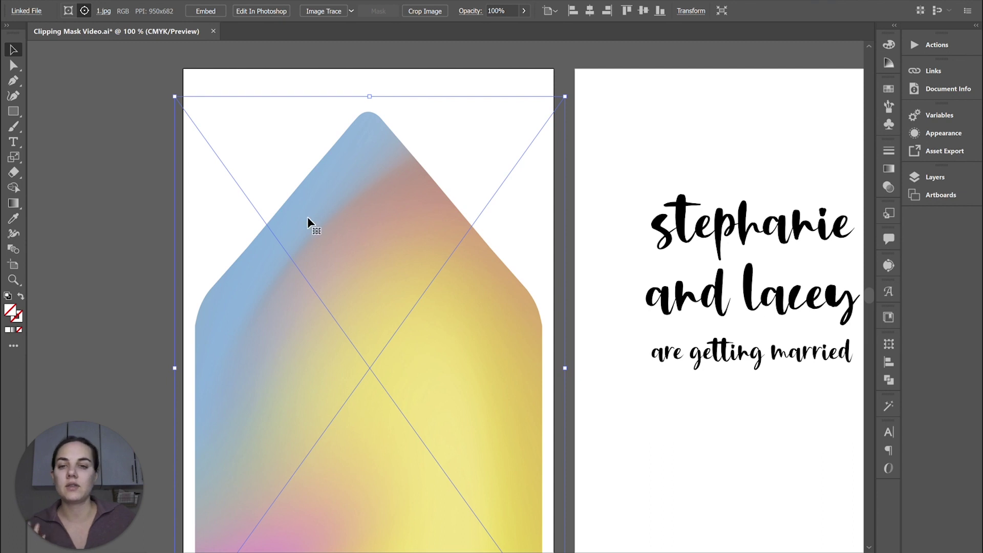
click(68, 11)
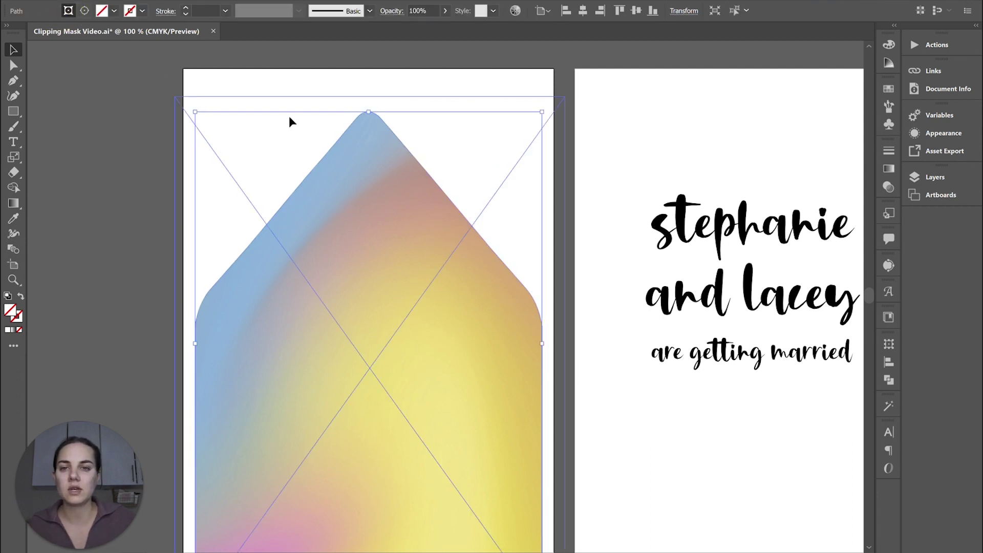
click(120, 137)
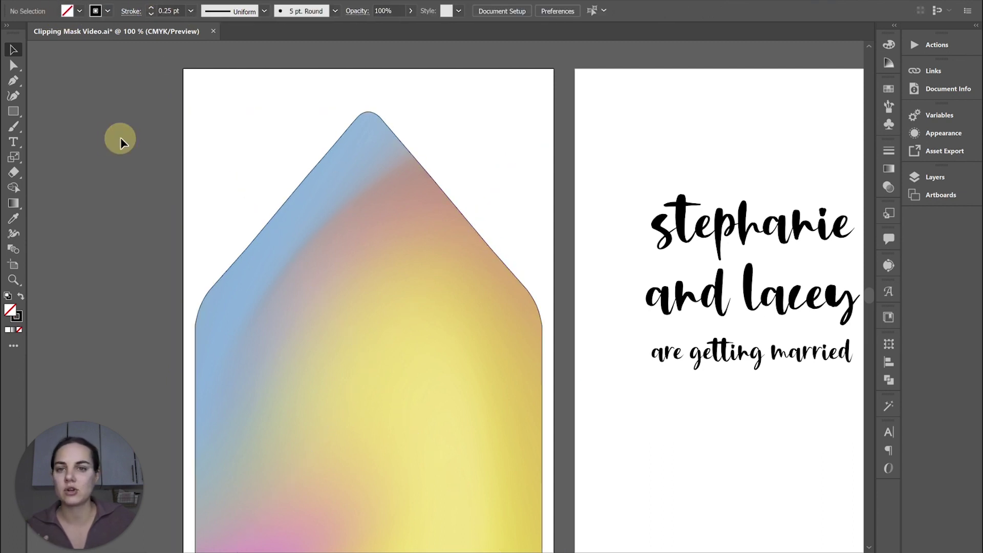
scroll(527, 159, down, 4)
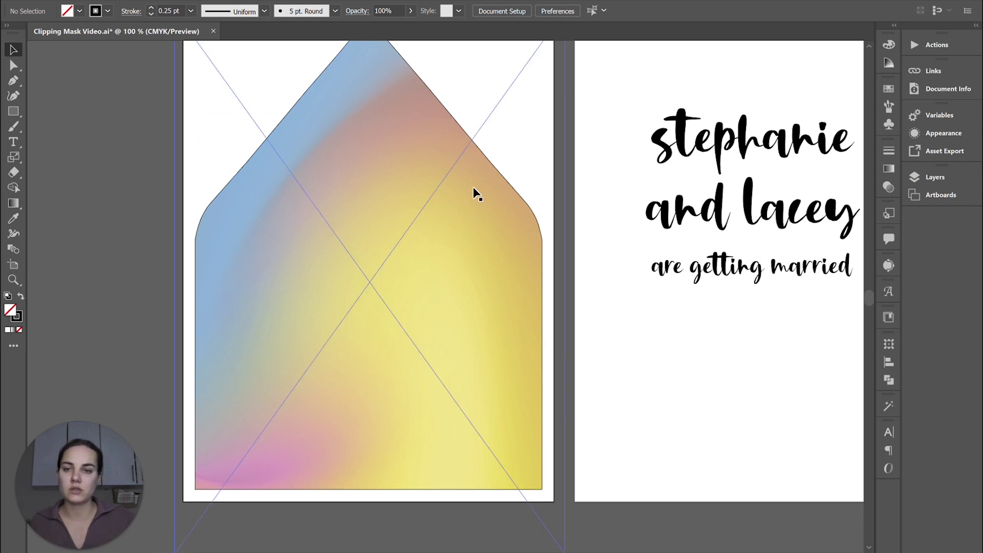
click(441, 202)
scroll(505, 242, up, 2)
right_click(375, 210)
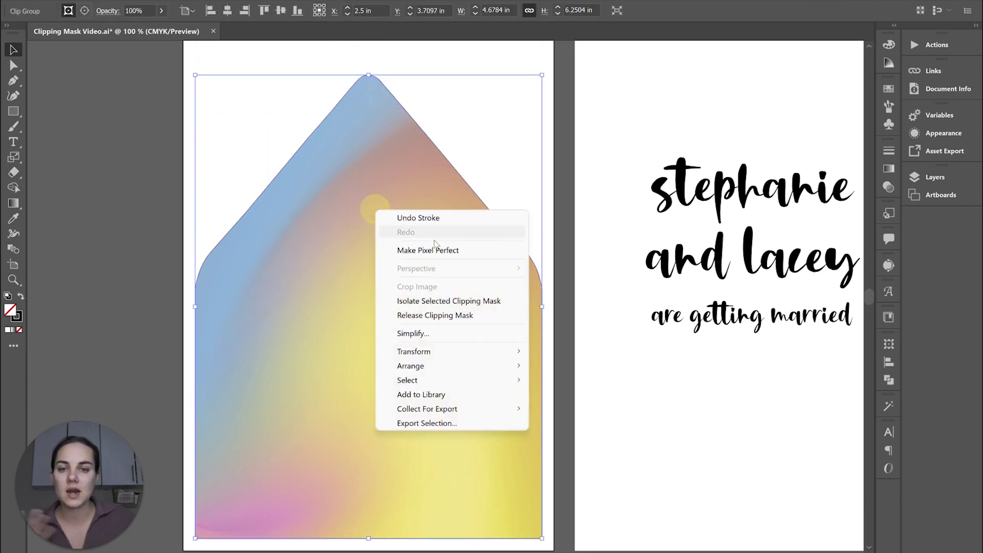
click(436, 315)
click(603, 388)
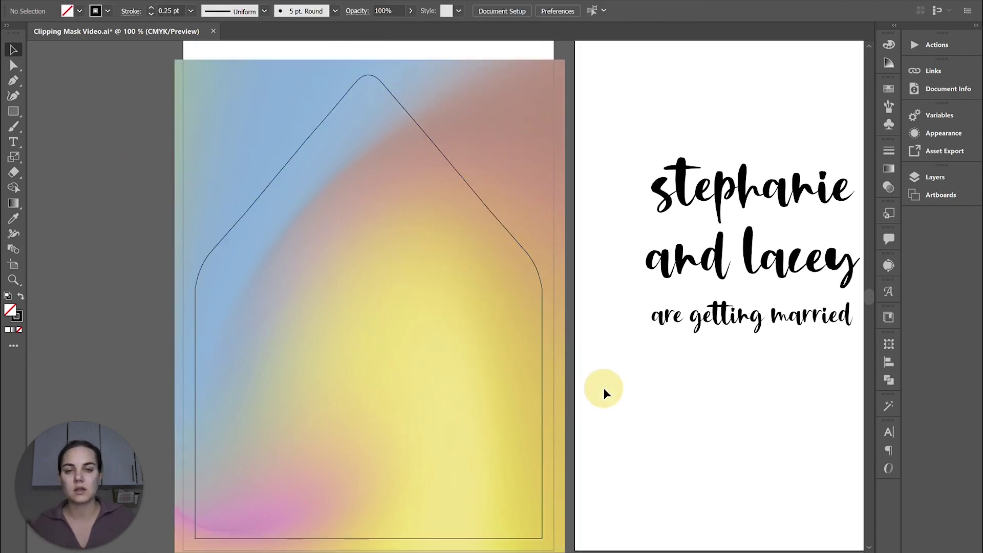
key(ctrl+a)
key(ctrl+7)
scroll(441, 355, down, 1)
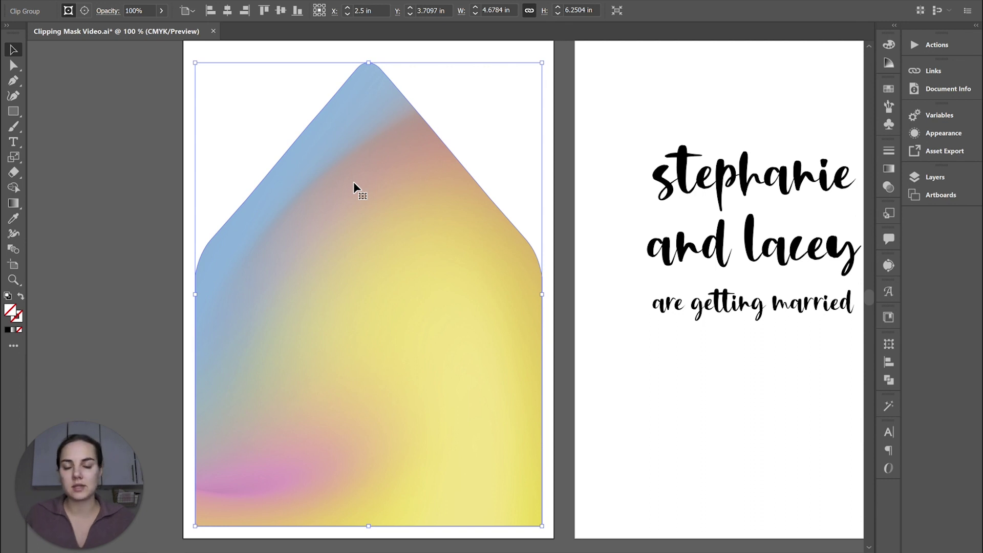
right_click(380, 187)
click(417, 288)
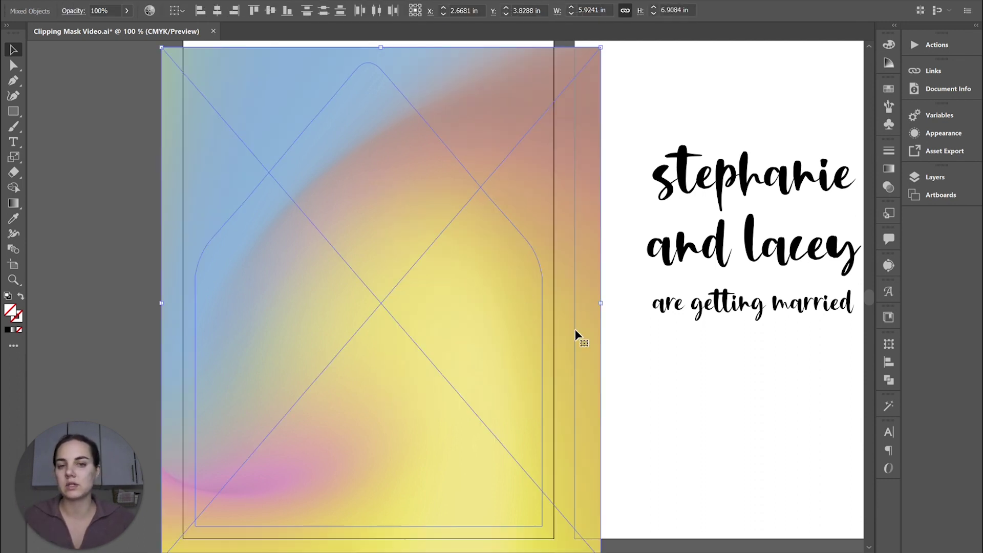
click(626, 350)
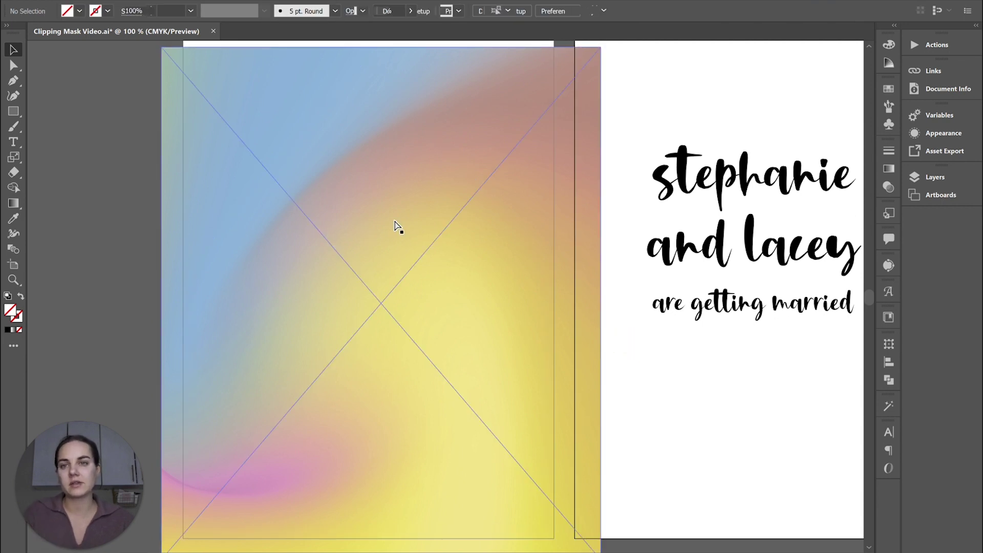
key(ctrl+z)
key(ctrl+z)
click(461, 144)
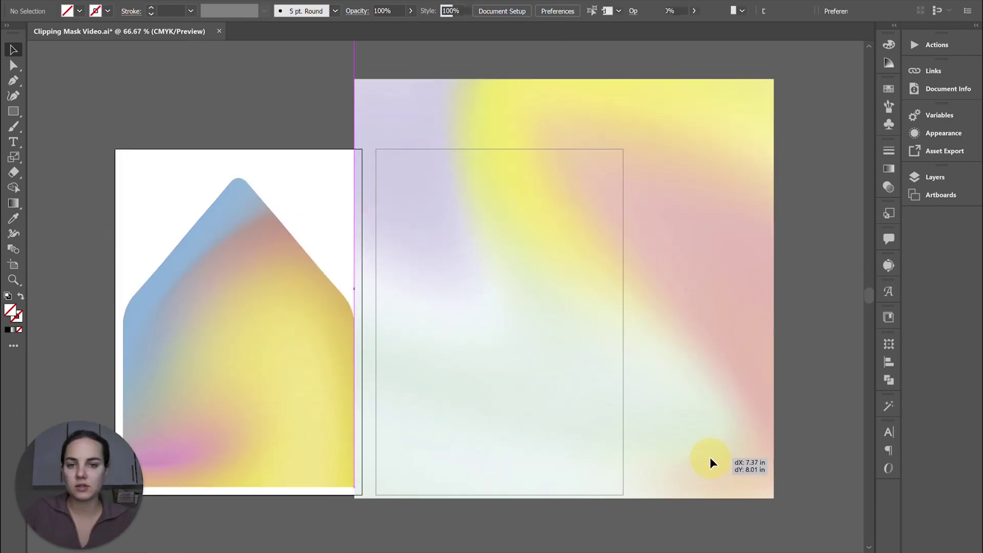
Shrink a second holographic image to 6.32 in square and move it over the invitation text.
click(709, 457)
scroll(710, 460, down, 5)
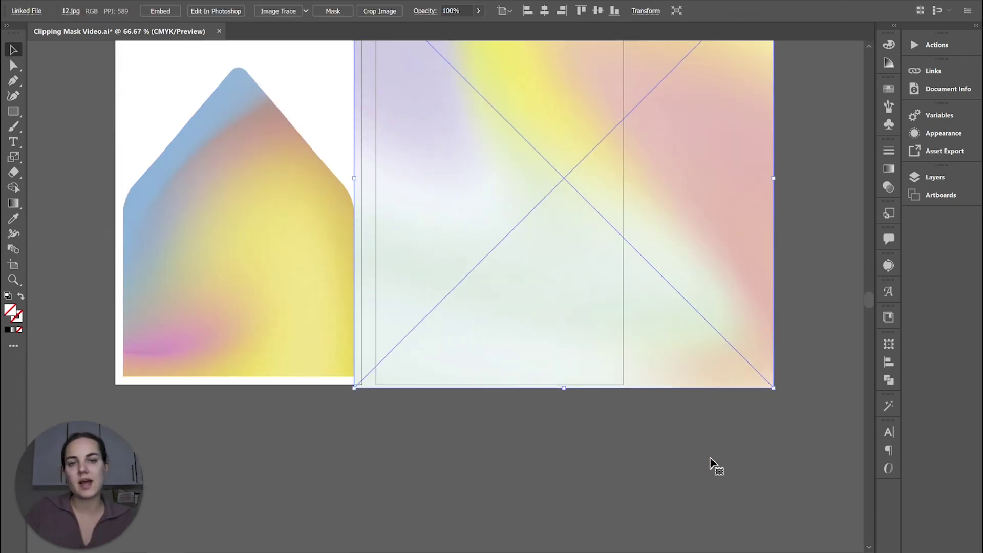
scroll(711, 462, right, 5)
scroll(710, 463, up, 3)
scroll(656, 333, up, 3)
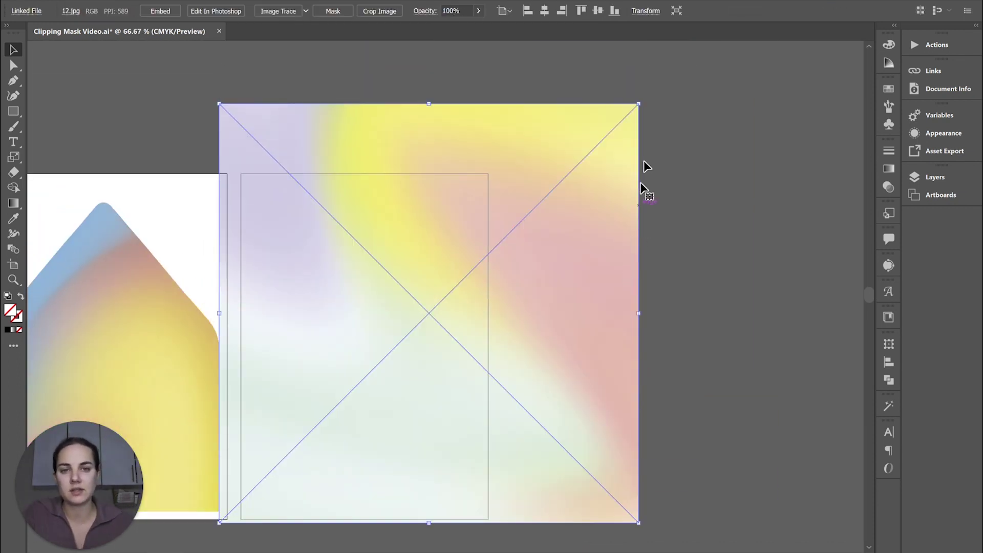
drag(639, 103, 533, 169)
drag(520, 259, 524, 241)
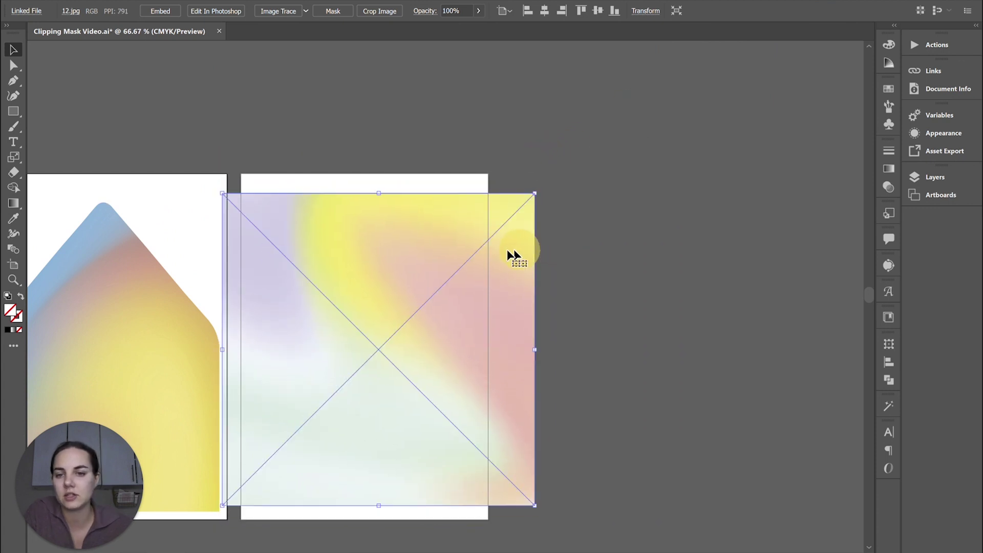
Send the holographic image behind the invitation text.
right_click(499, 259)
mouse_move(538, 355)
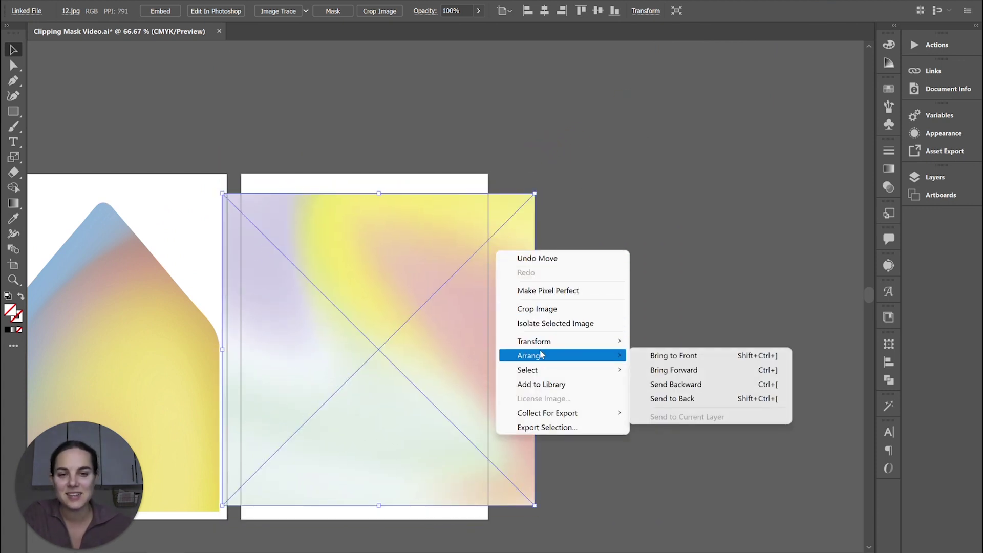
click(648, 398)
click(586, 287)
Select the script text with the image and make a clipping mask from them.
key(ctrl+1)
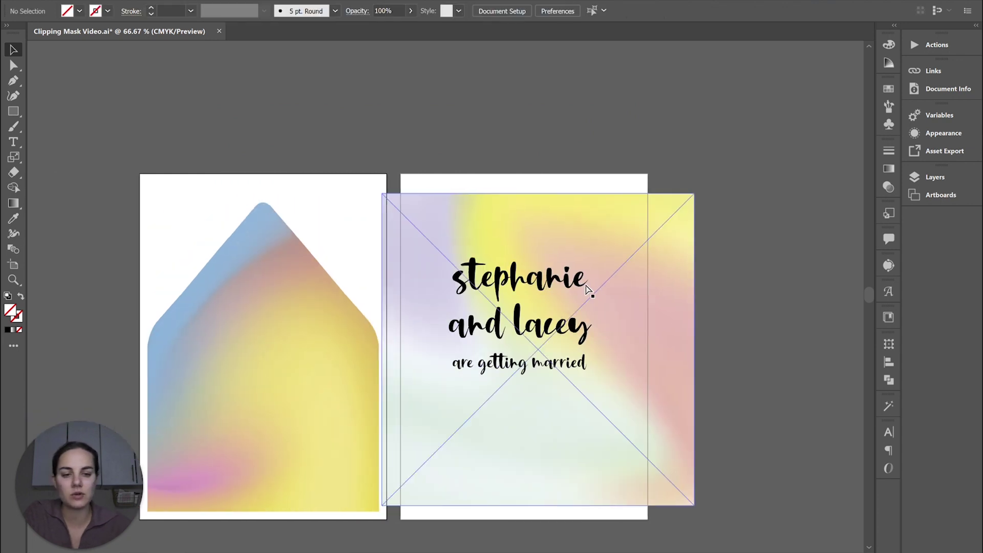
scroll(587, 290, down, 2)
scroll(587, 289, right, 2)
scroll(587, 290, down, 1)
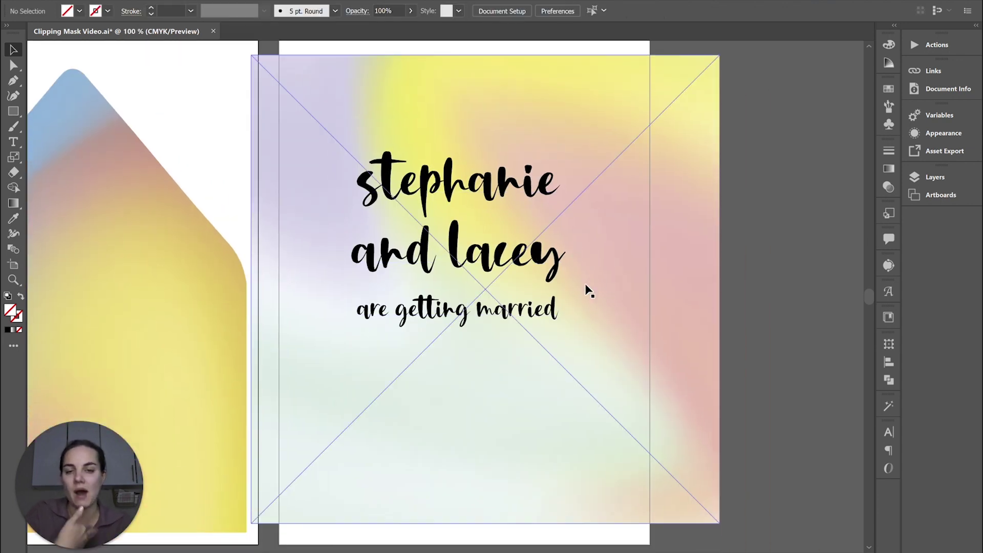
click(520, 178)
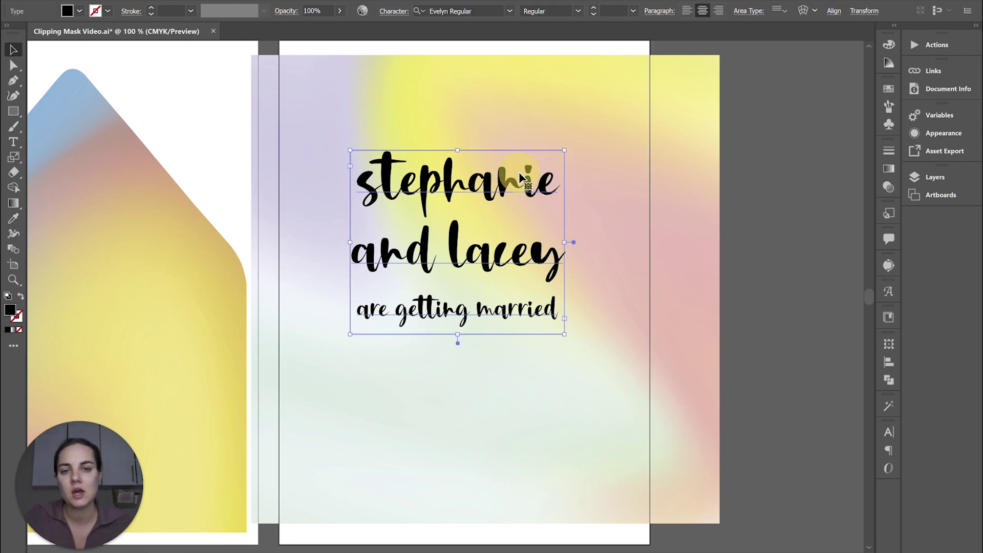
shift+click(498, 104)
right_click(498, 103)
click(543, 214)
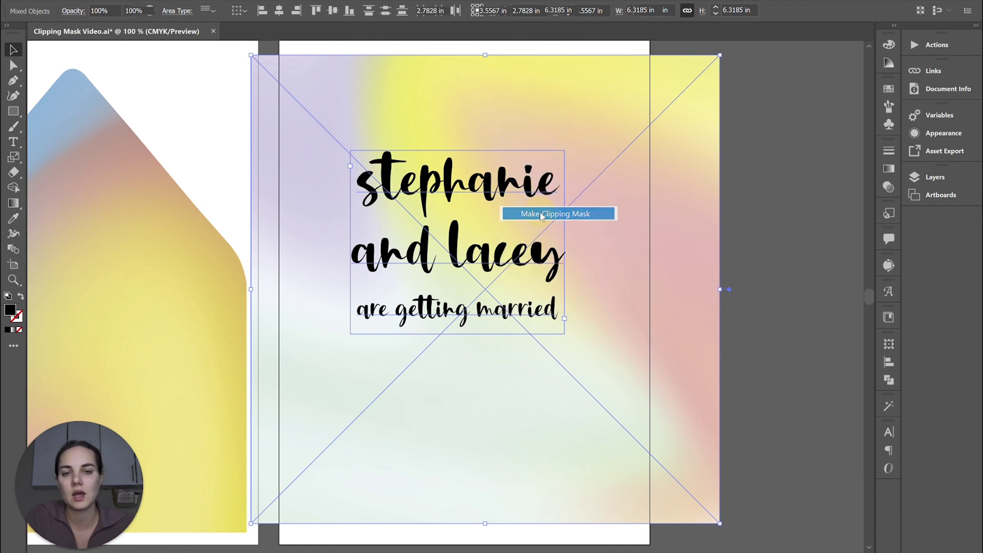
click(694, 245)
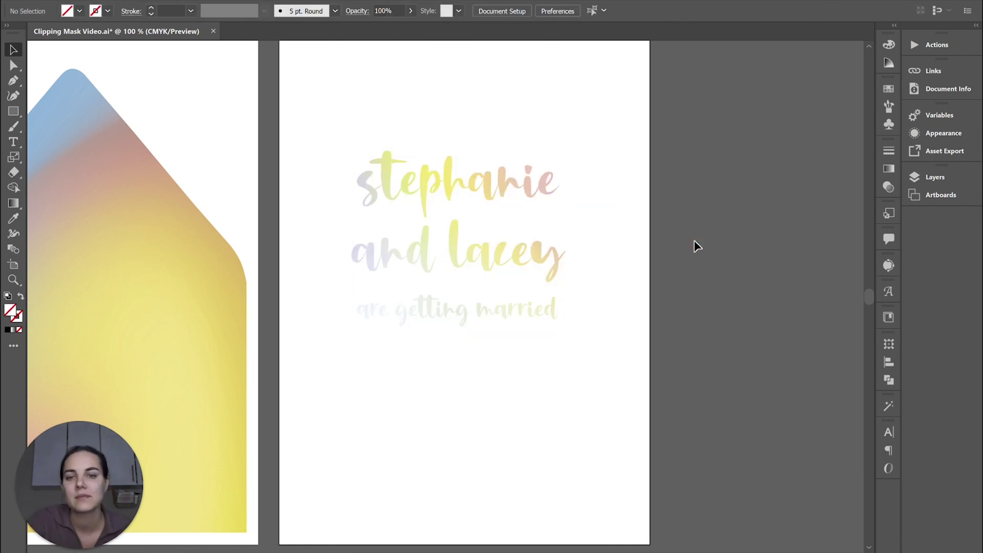
click(552, 271)
Move the clipped text and resize image 12.jpg inside it to about 3.81 in wide.
drag(531, 255, 543, 244)
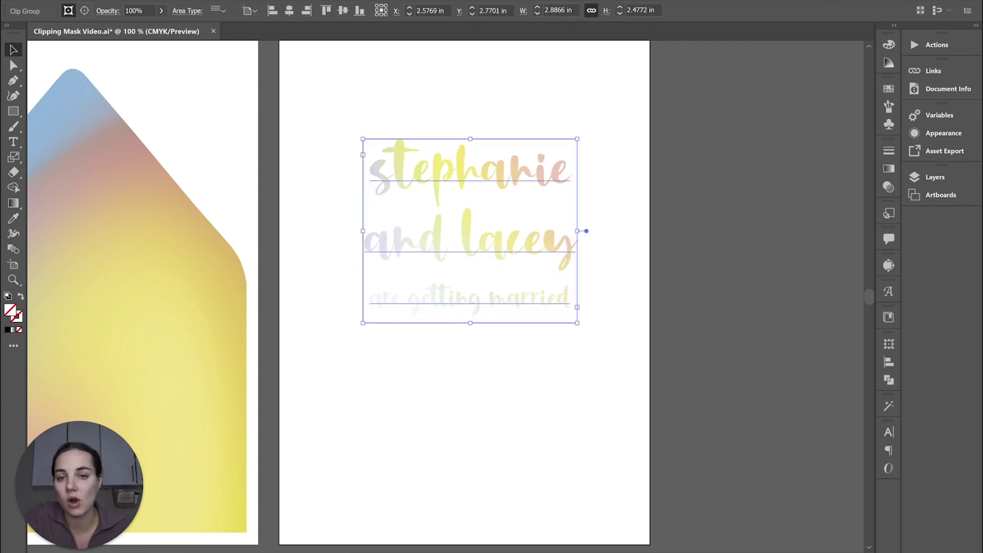
click(84, 10)
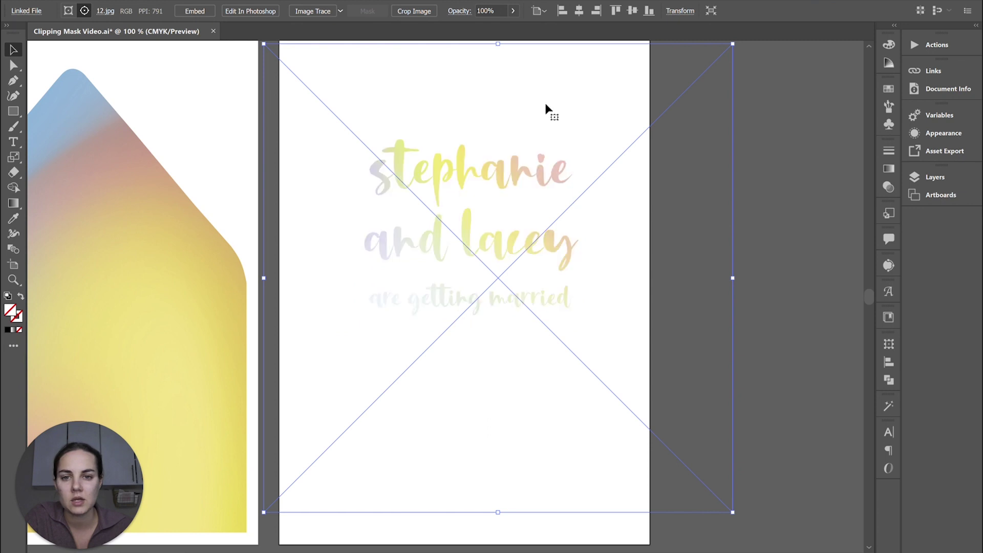
drag(516, 78, 520, 137)
drag(734, 105, 669, 154)
drag(623, 246, 620, 210)
drag(261, 323, 333, 326)
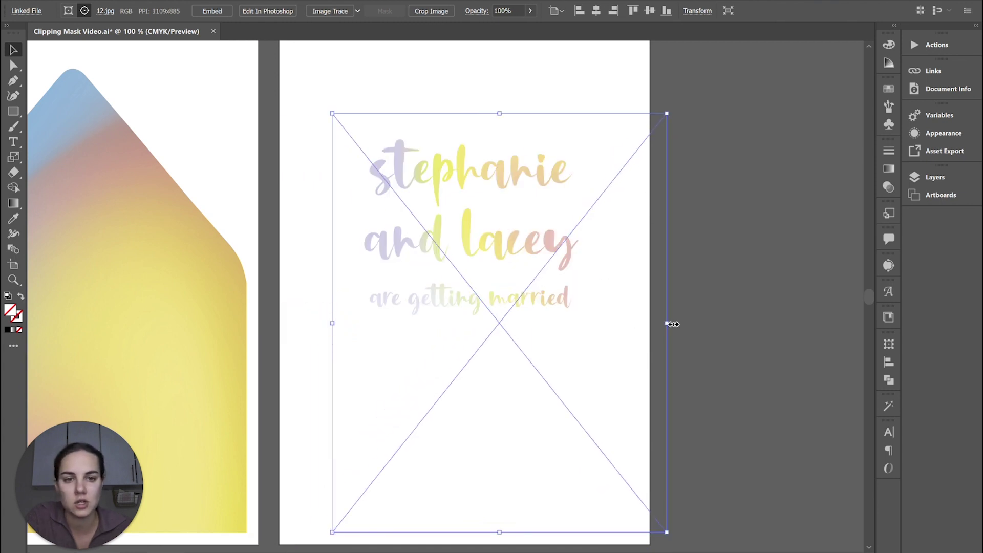
drag(669, 323, 615, 323)
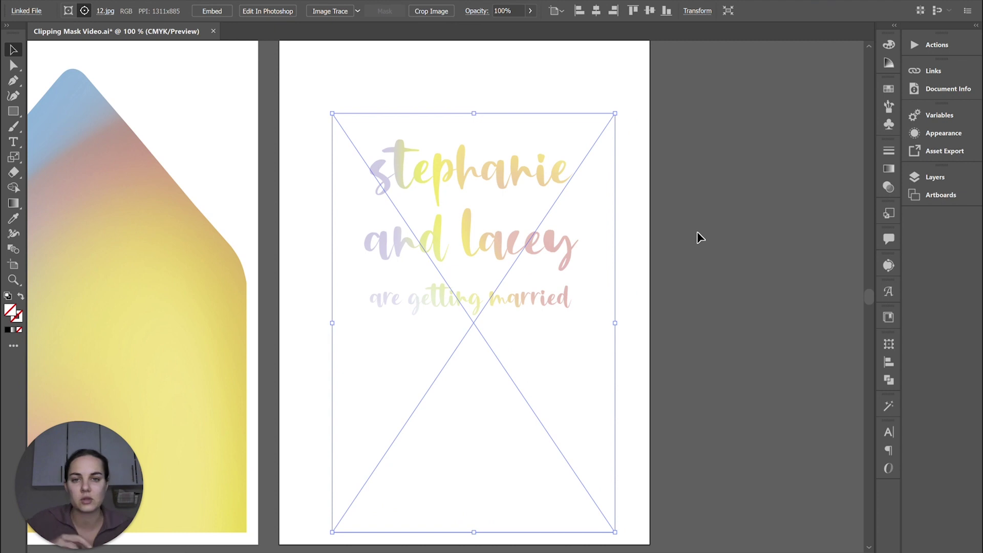
click(713, 224)
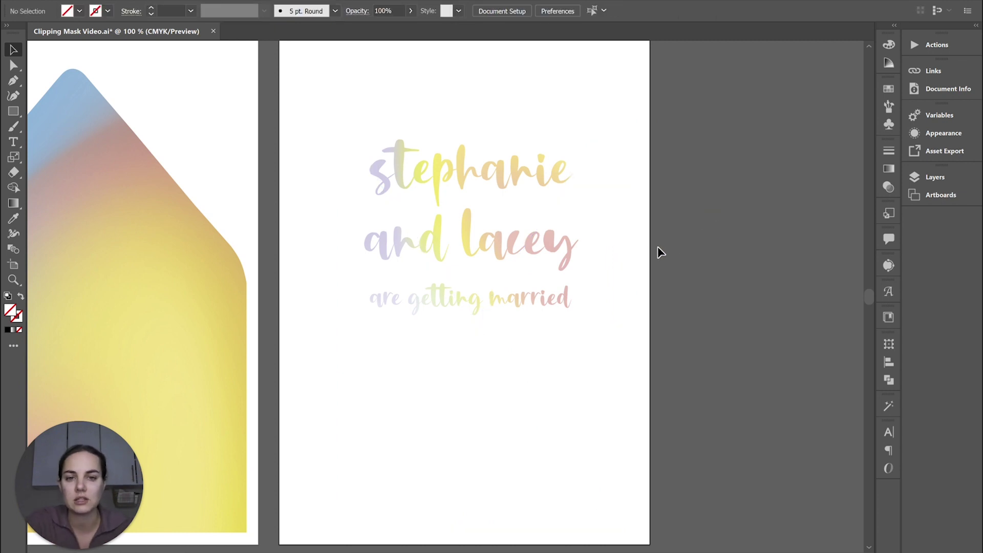
drag(562, 243, 564, 212)
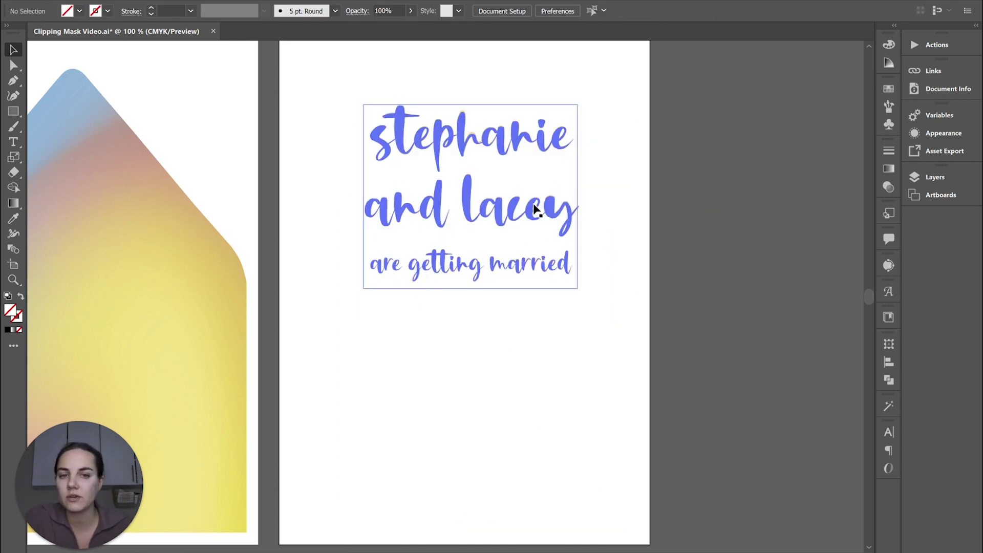
In isolation mode, replace the invitation's second name with a new name, then exit and zoom out.
double_click(560, 205)
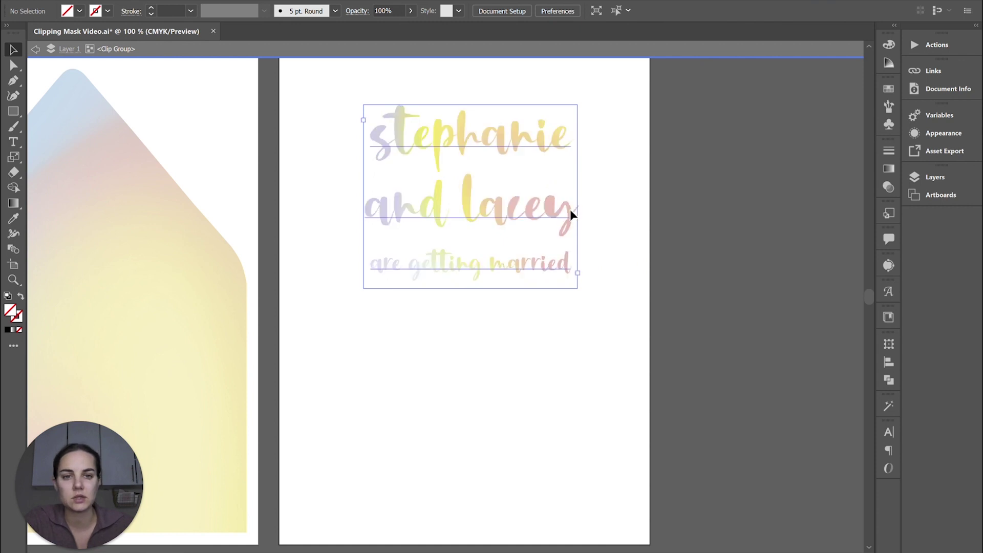
click(574, 211)
double_click(573, 210)
key(ctrl+a)
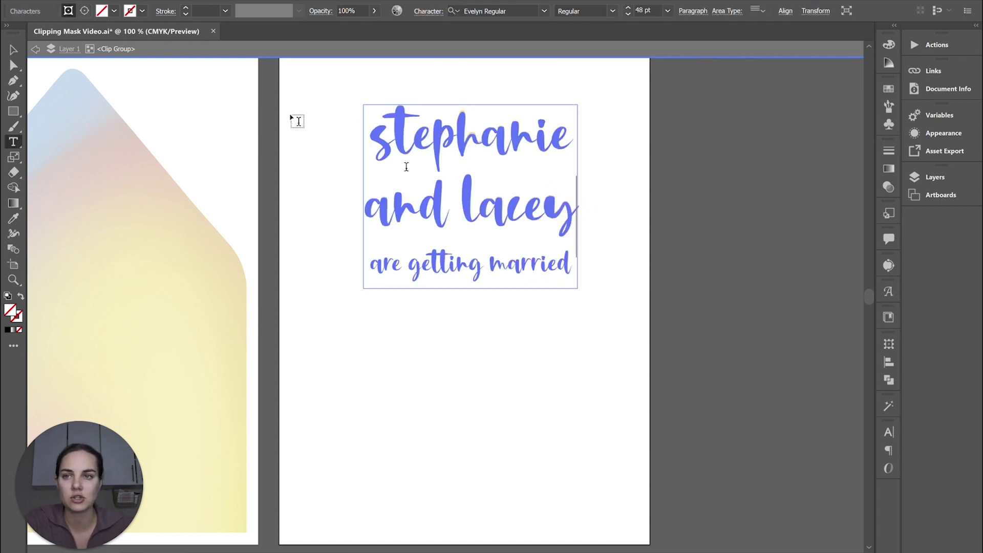
key(BackSpace)
key(BackSpace)
key(BackSpace)
key(BackSpace)
key(BackSpace)
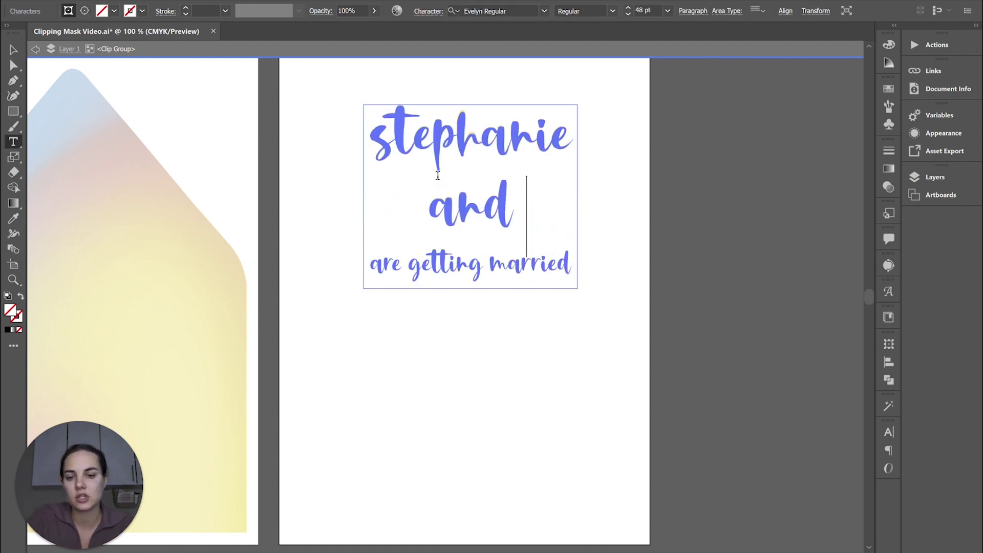
text(chris)
click(13, 49)
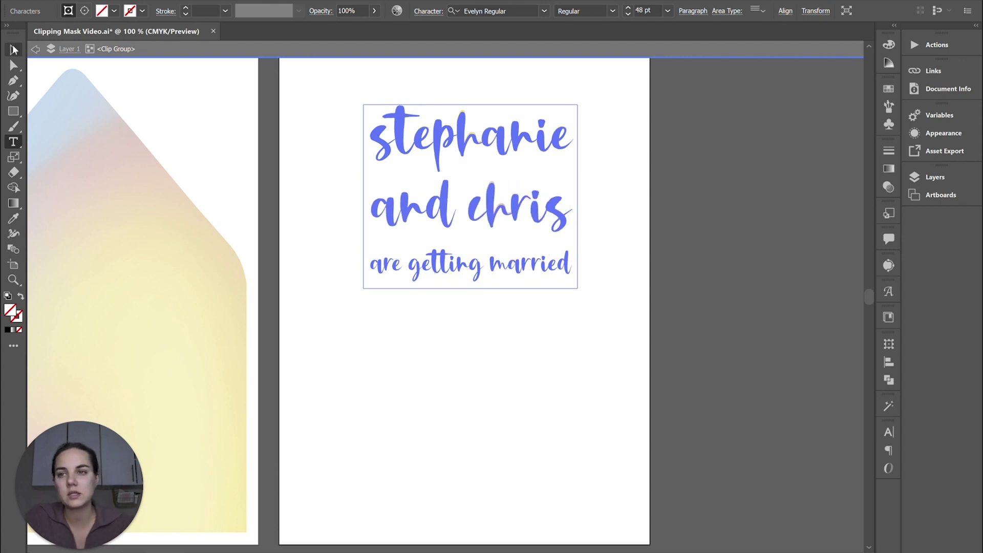
double_click(700, 253)
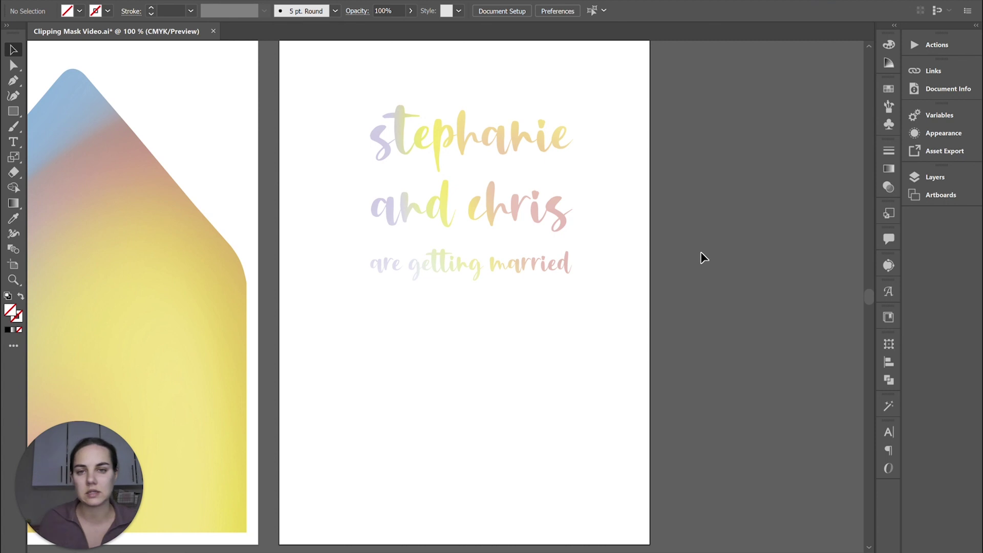
key(ctrl+minus)
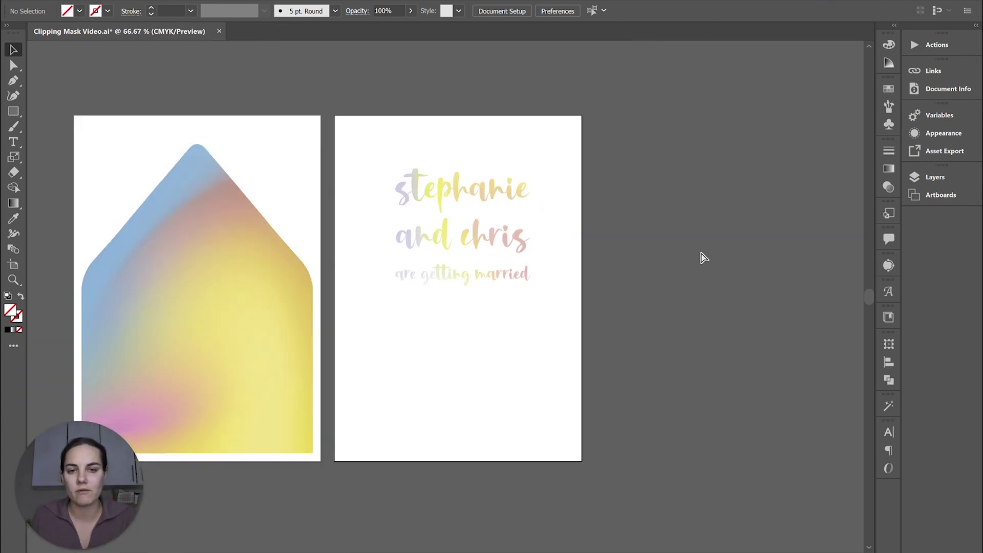
scroll(701, 256, left, 3)
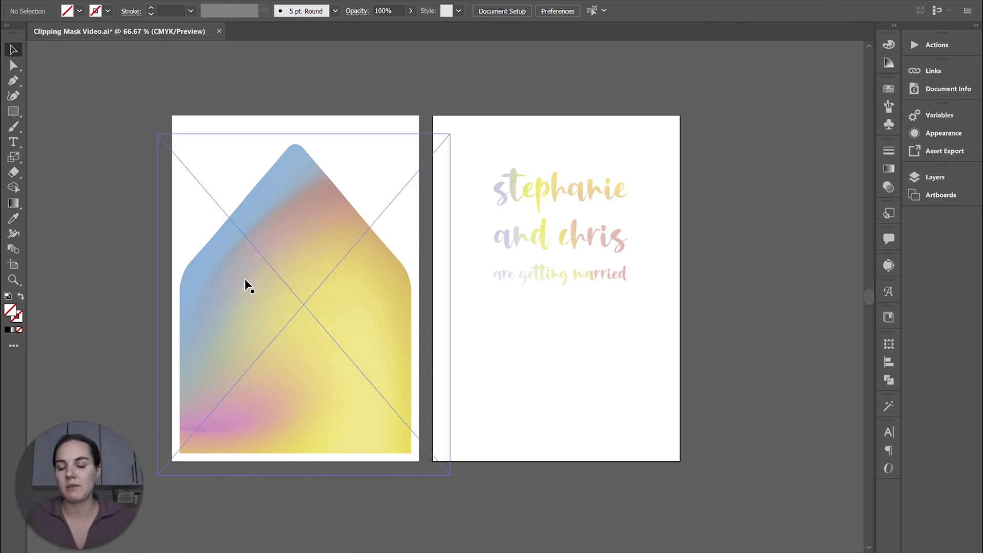
scroll(245, 284, left, 1)
scroll(245, 283, left, 5)
right_click(331, 298)
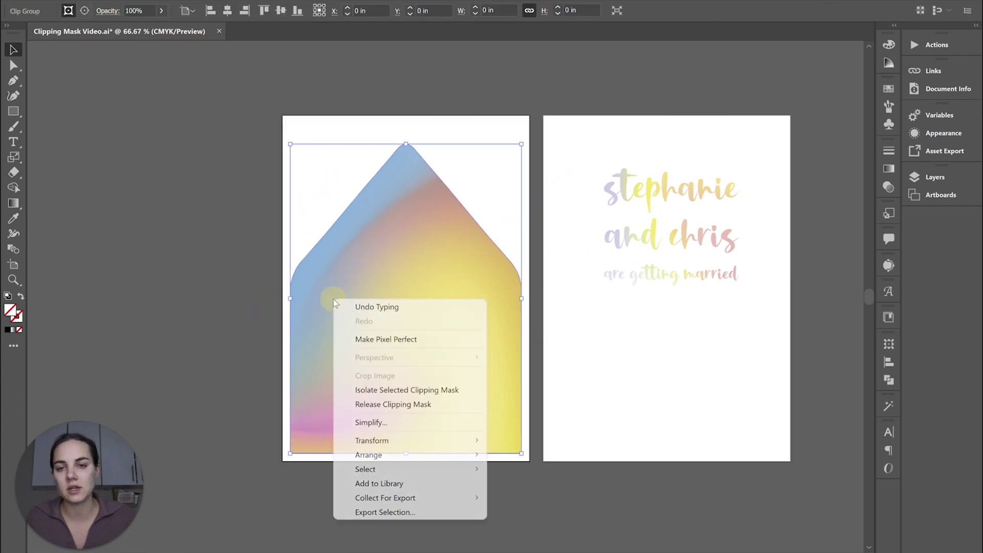
click(423, 404)
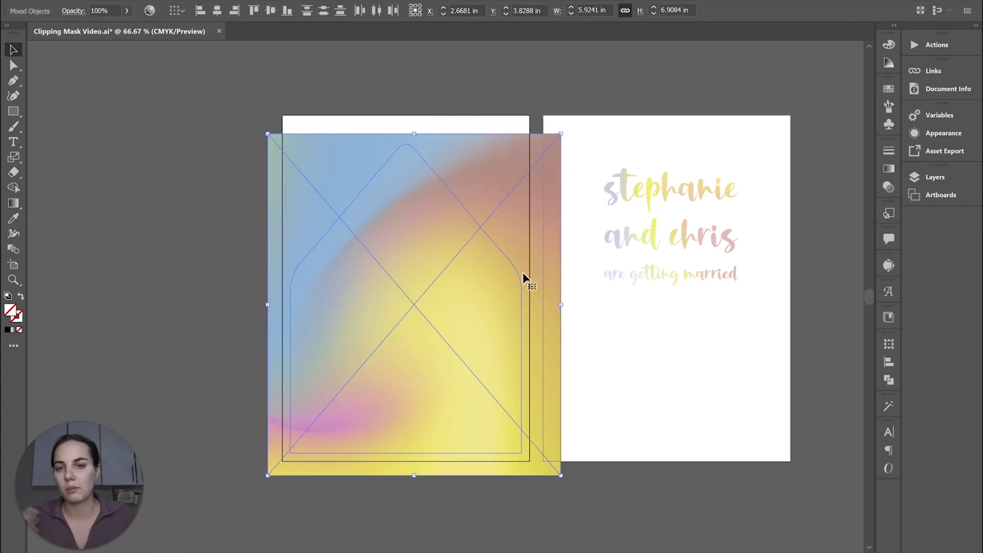
key(ctrl+z)
click(666, 379)
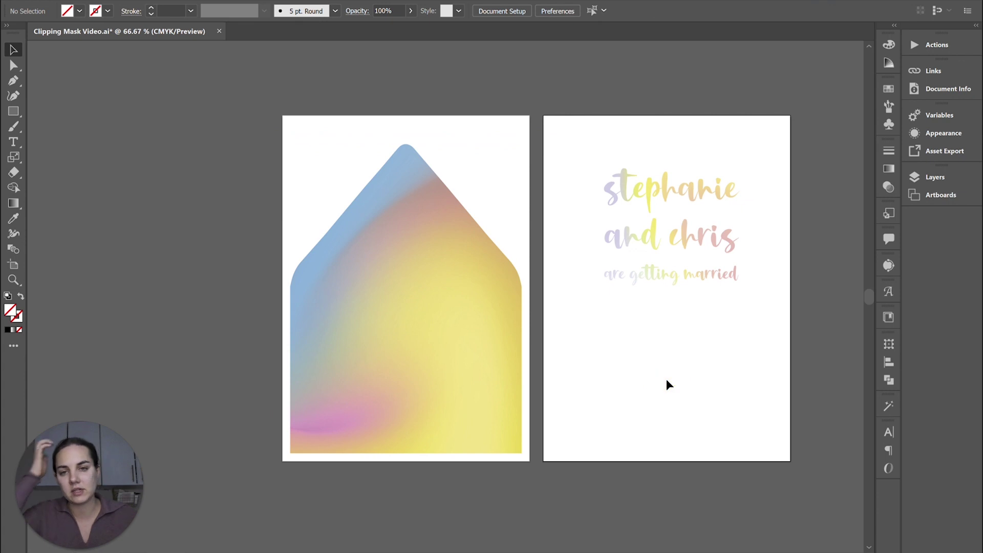
scroll(666, 379, right, 6)
scroll(667, 381, right, 1)
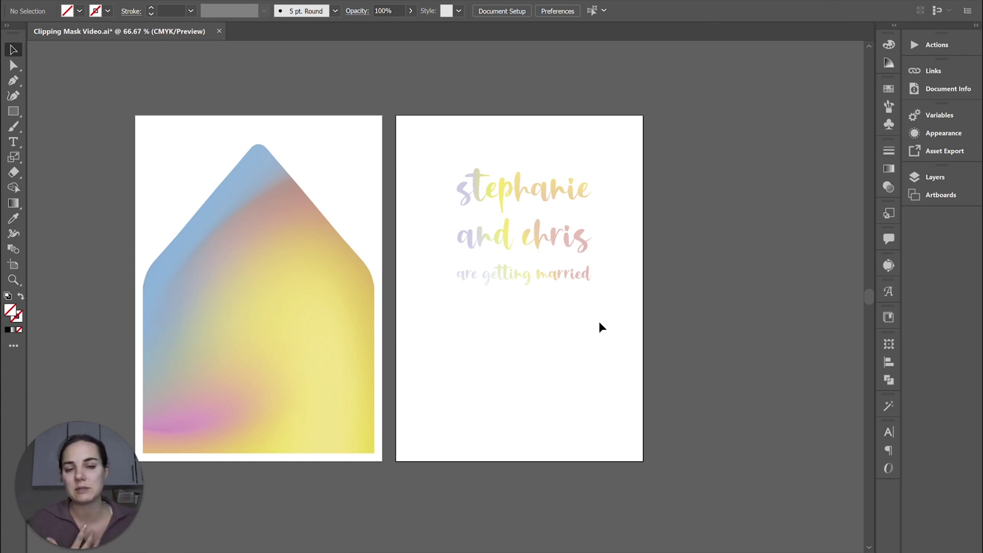
scroll(599, 323, left, 2)
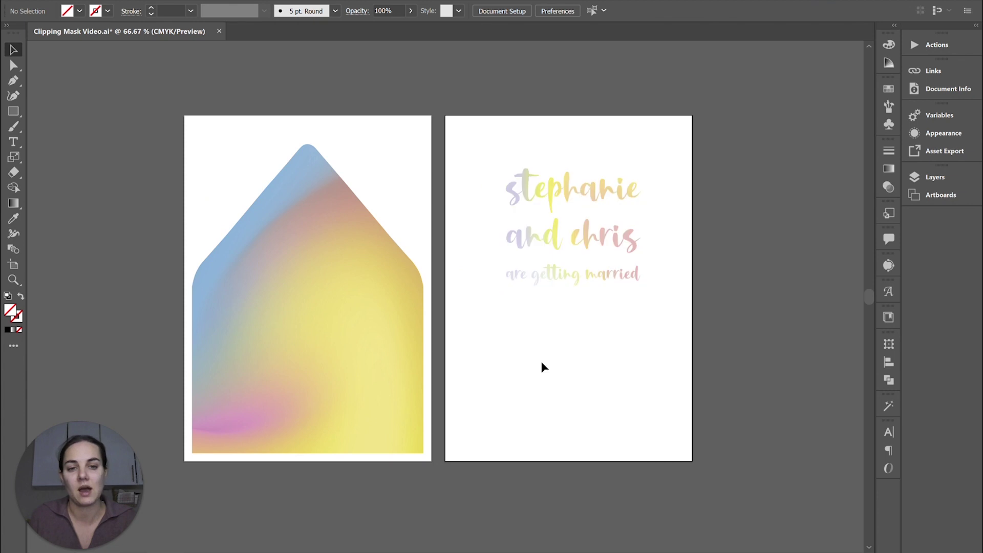
click(571, 213)
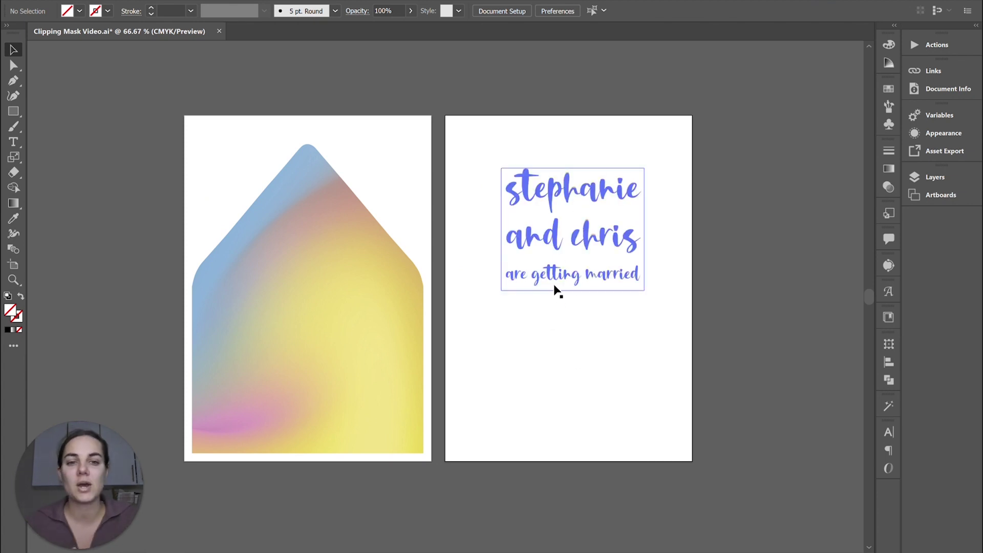
click(638, 394)
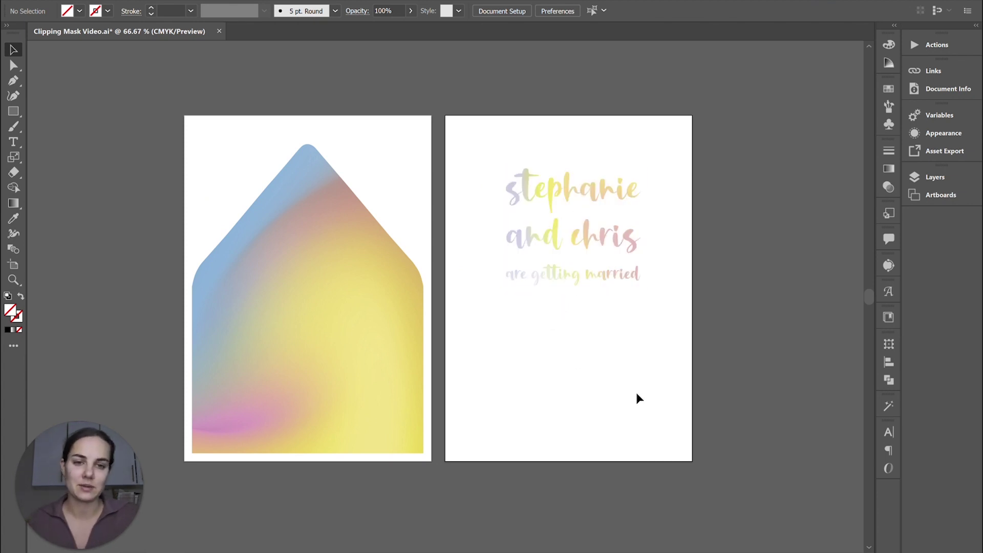